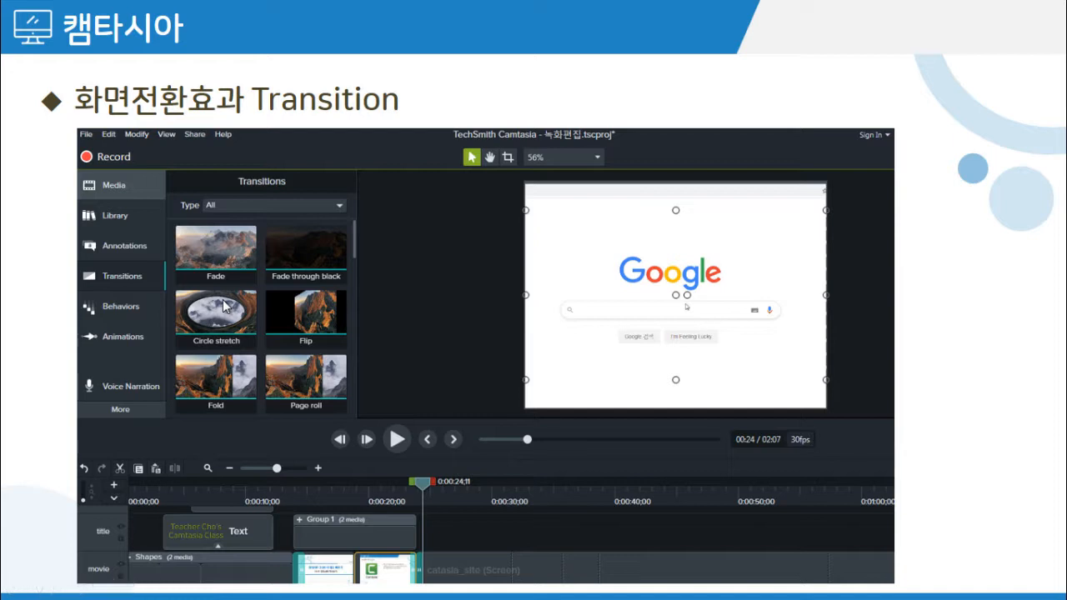
pyautogui.click(222, 306)
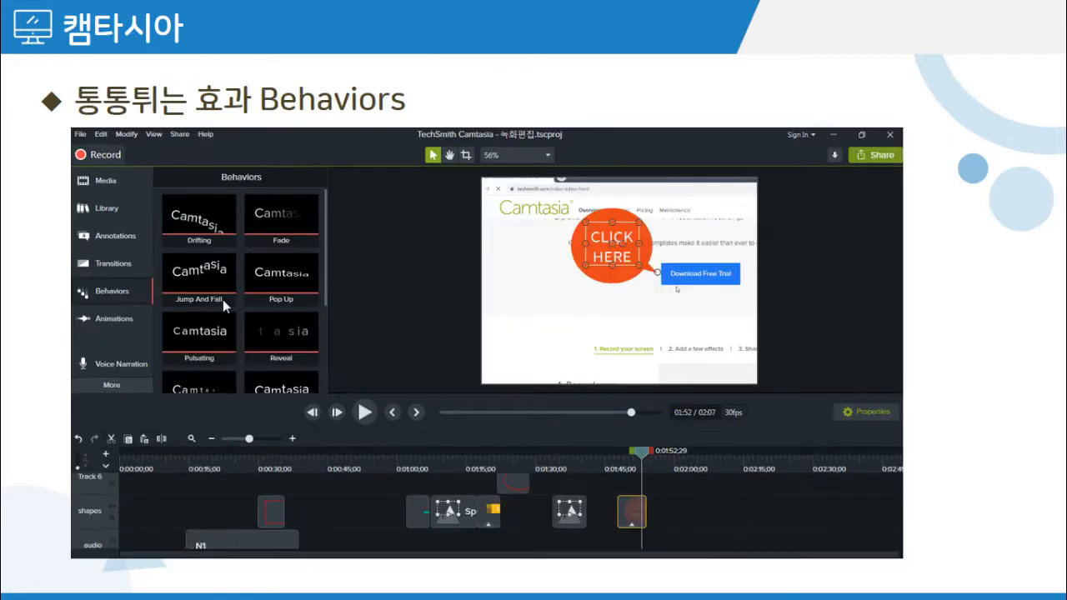
pyautogui.press('Left')
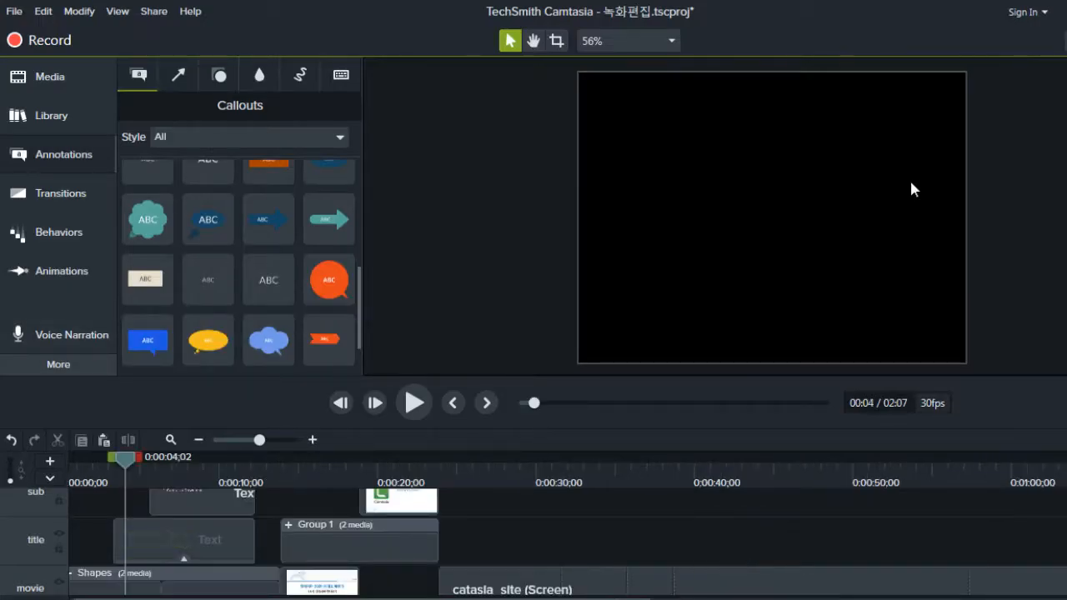
# Step: Scrub the timeline from about 4 to 24 seconds to examine how the clips change from one to the next
pyautogui.moveTo(125, 459); pyautogui.dragTo(279, 459)
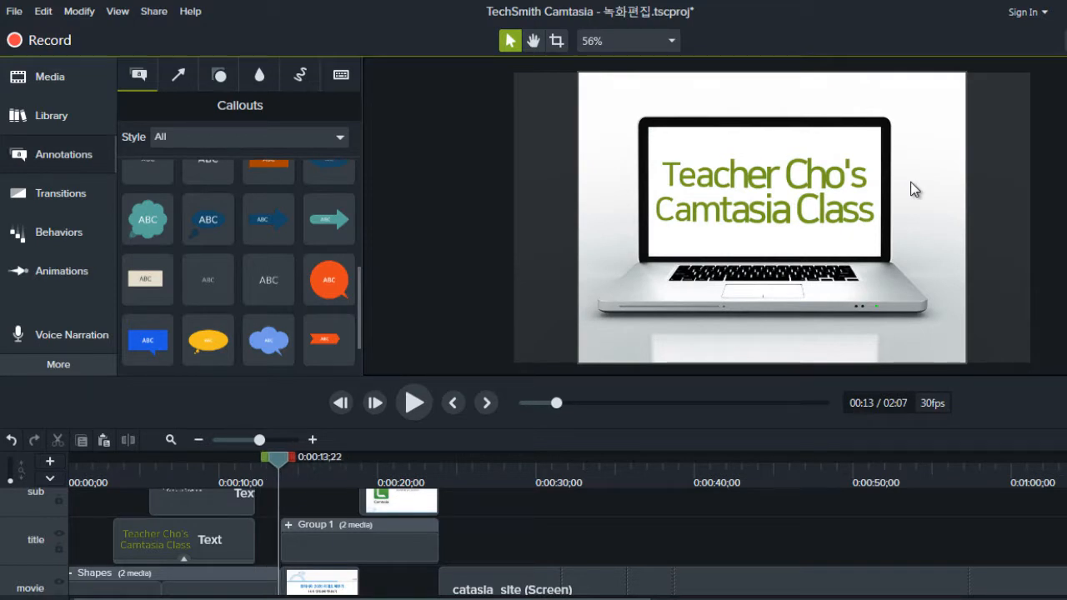
pyautogui.moveTo(279, 459); pyautogui.dragTo(439, 460)
pyautogui.scroll(6, 916, 190)
pyautogui.scroll(-9, 915, 190)
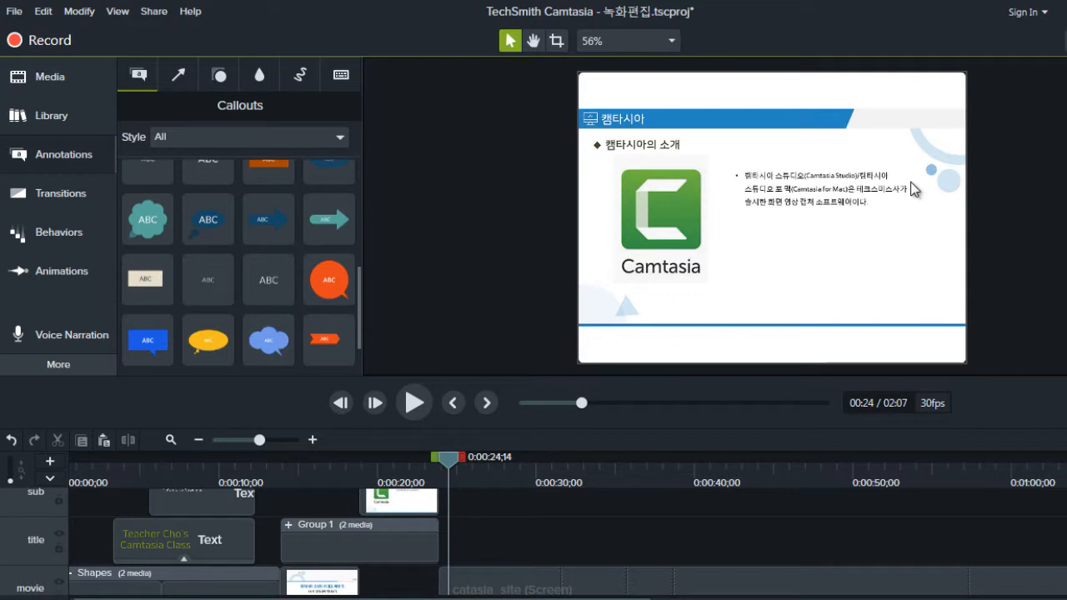
pyautogui.scroll(8, 915, 191)
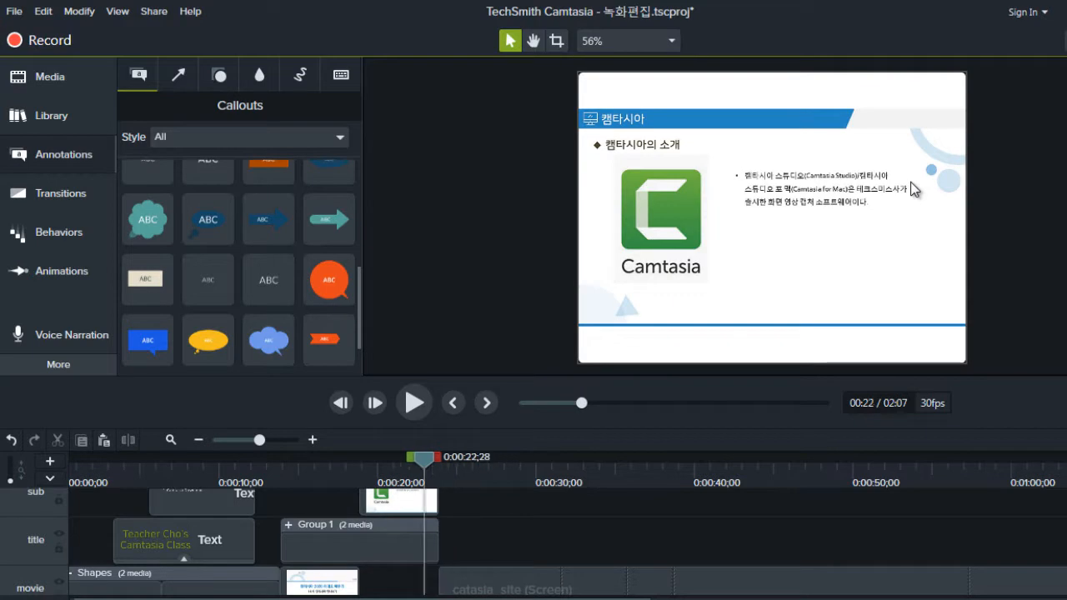
pyautogui.scroll(-2, 915, 191)
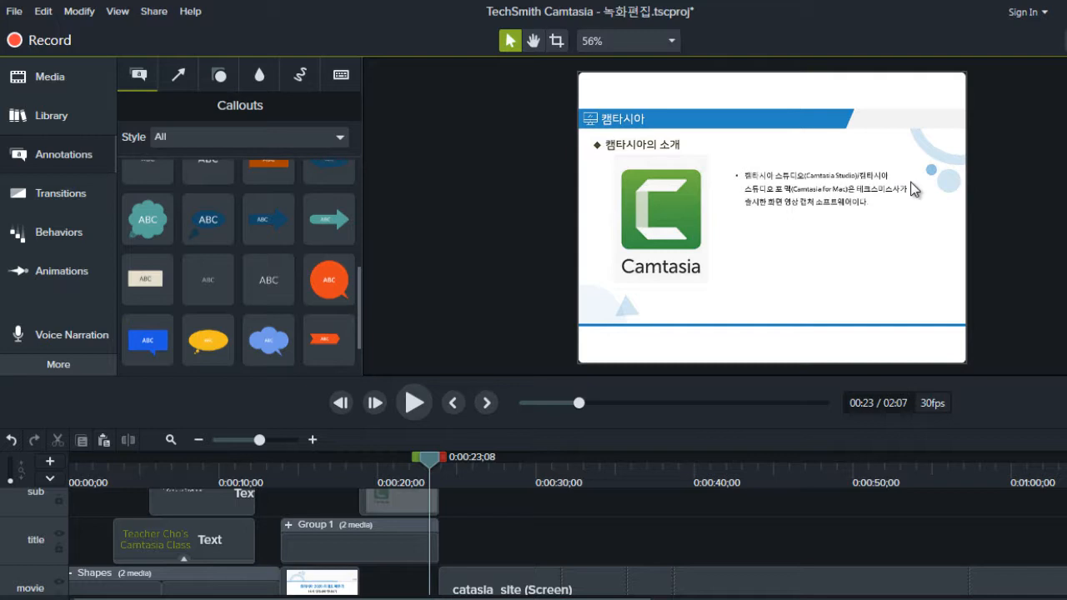
# Step: Move the Camtasia introduction slide clip from the sub track down to the movie track, directly after the title slide clip
pyautogui.hotkey('ctrl', ',')
pyautogui.hotkey('ctrl', ',')
pyautogui.hotkey('ctrl', ',')
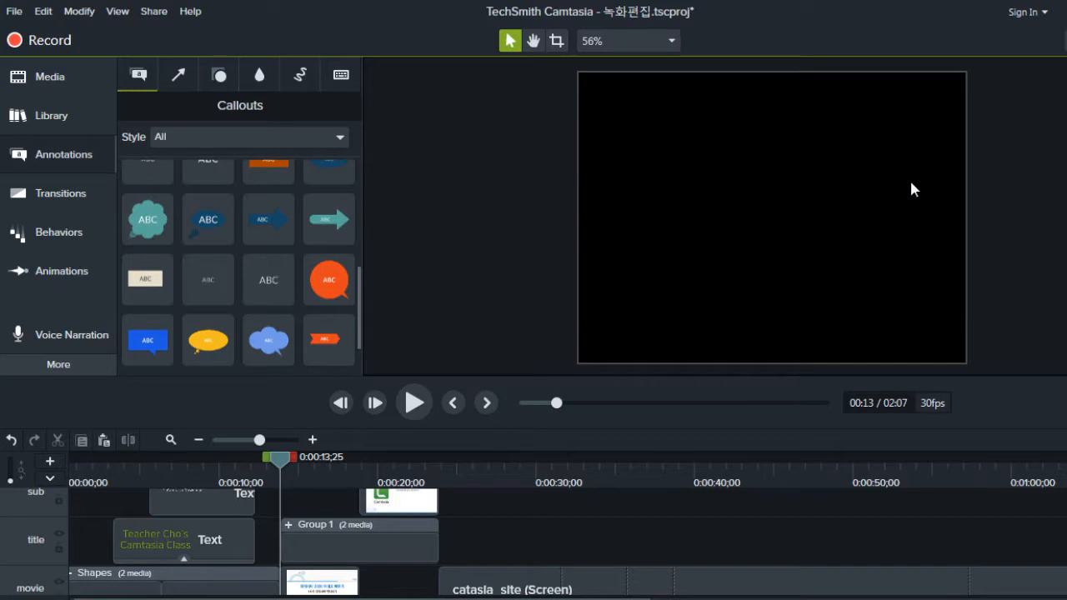
pyautogui.moveTo(401, 502); pyautogui.dragTo(400, 583)
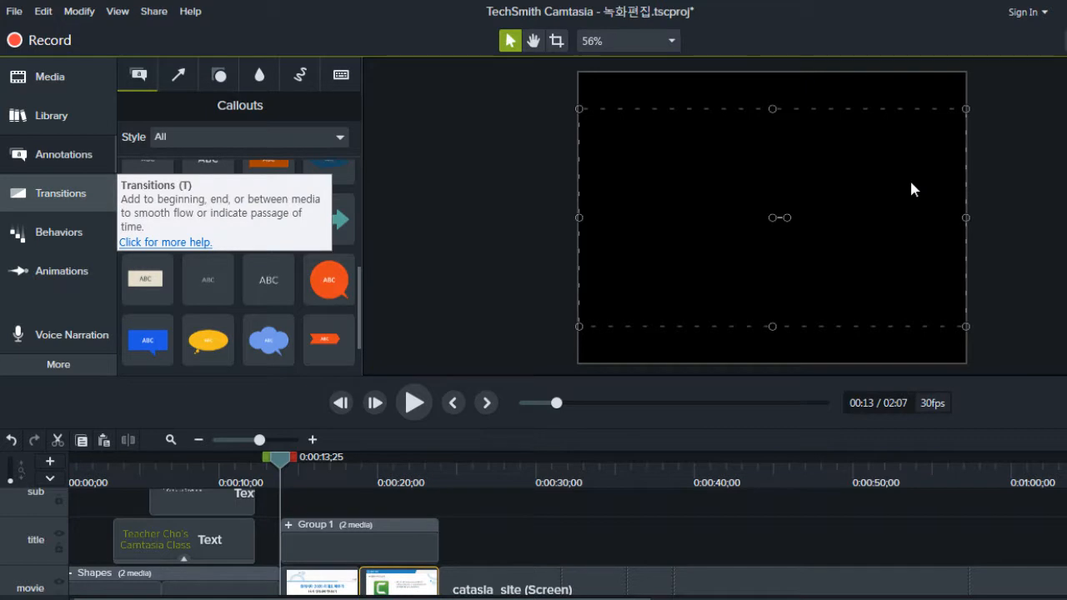
# Step: Examine the full collection of available transitions, from Fade to Zig zag
pyautogui.press('t')
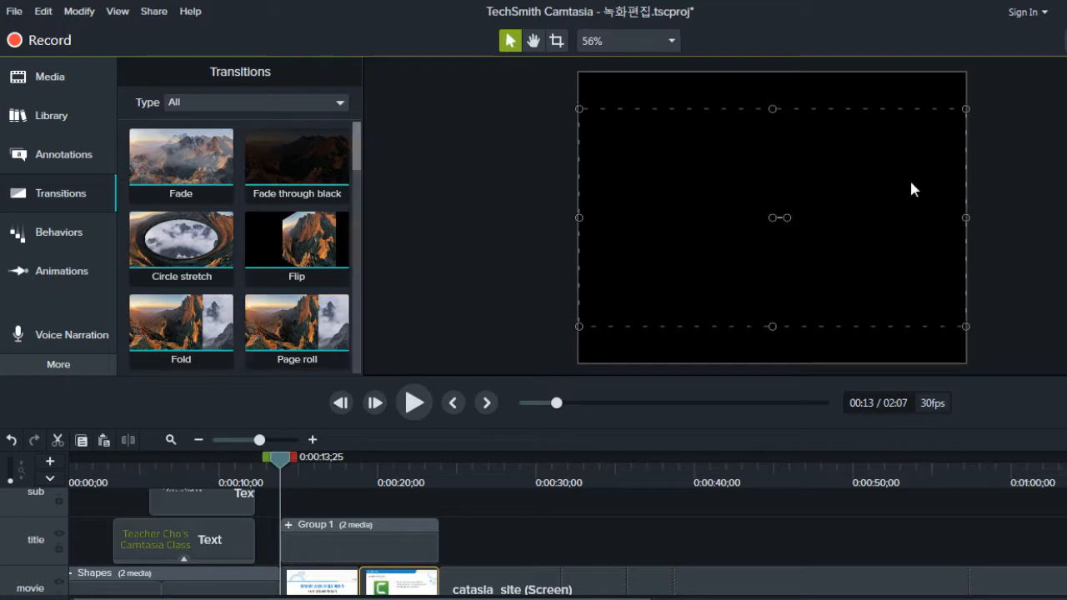
pyautogui.scroll(-5, 912, 189)
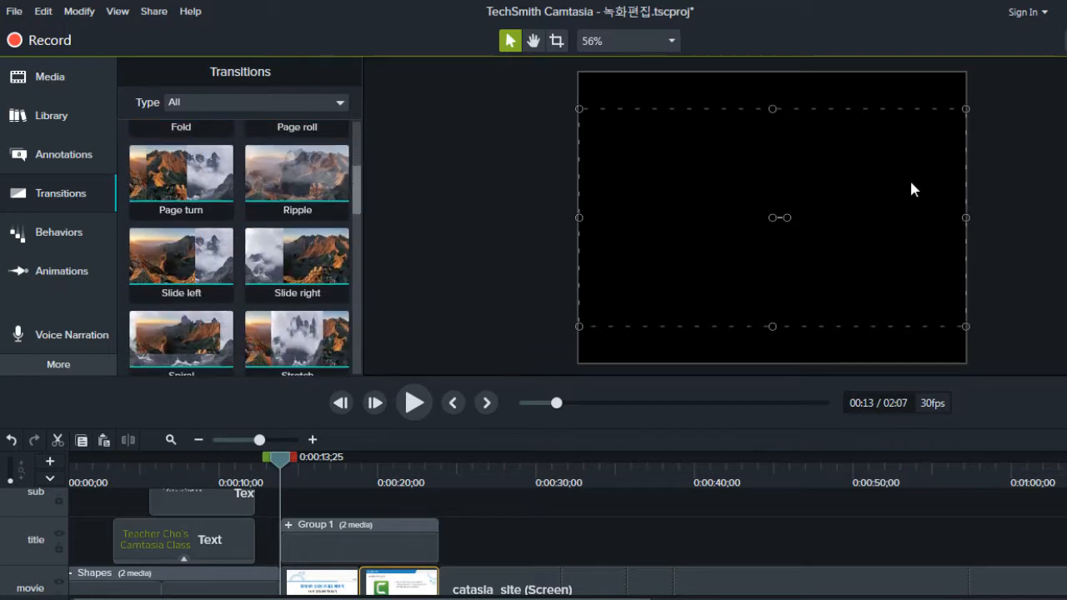
pyautogui.scroll(-1, 911, 189)
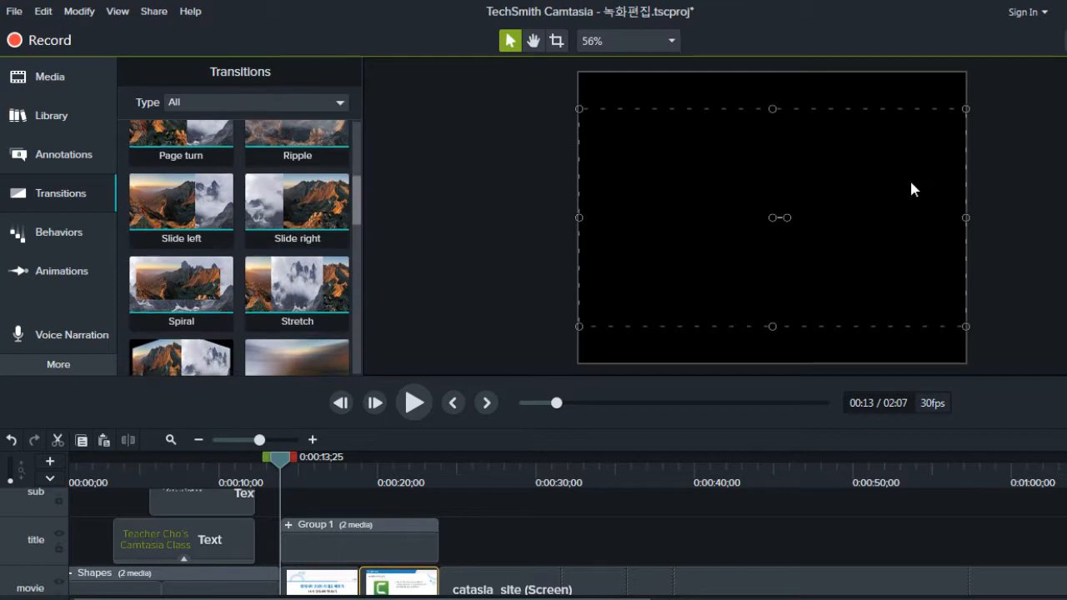
pyautogui.scroll(-4, 239, 247)
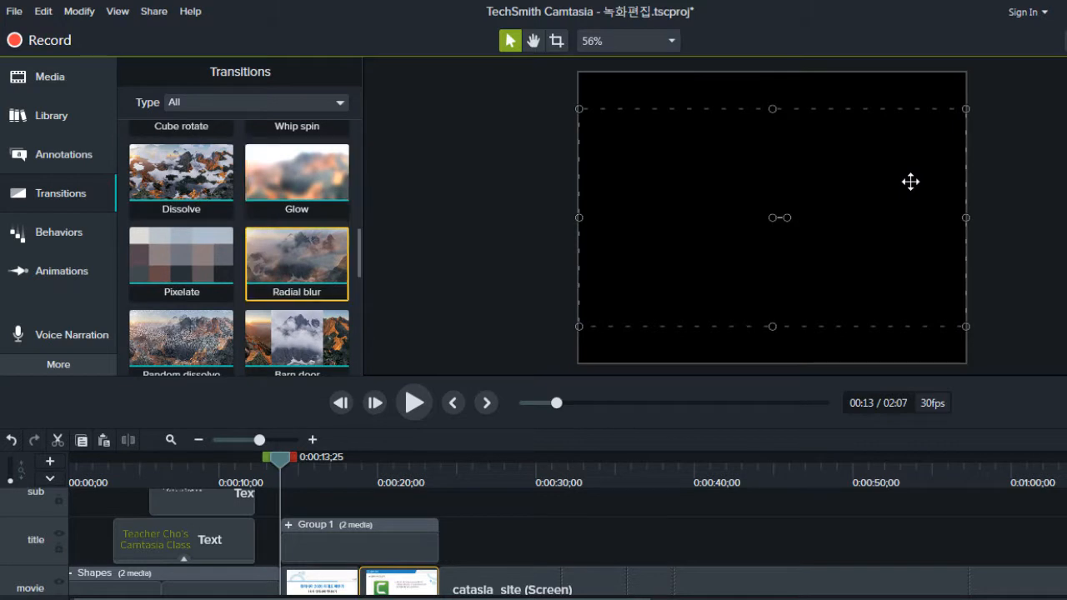
pyautogui.scroll(-4, 241, 250)
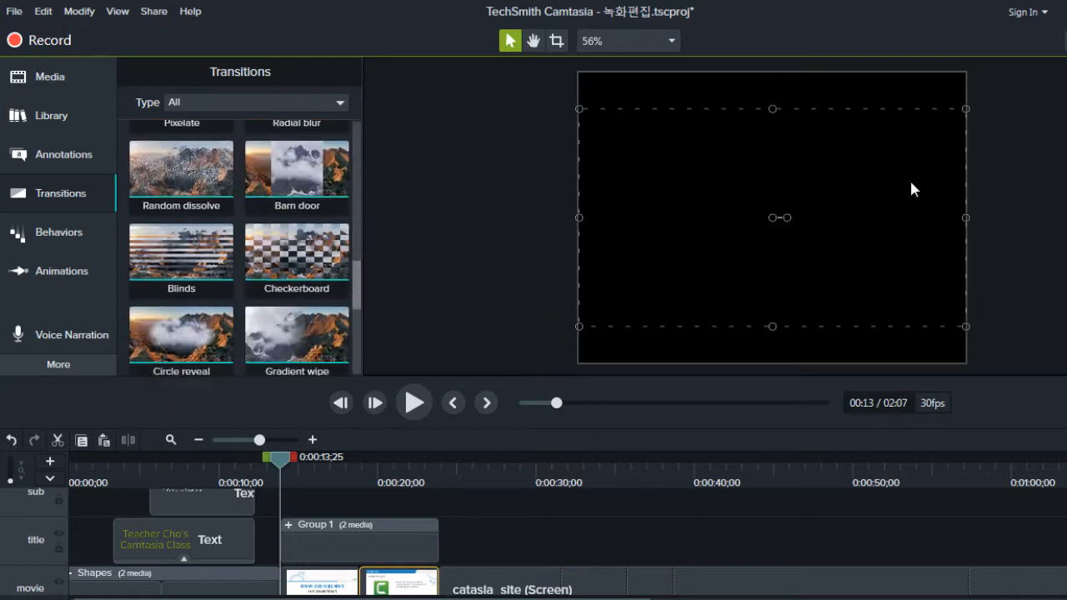
pyautogui.scroll(-3, 240, 250)
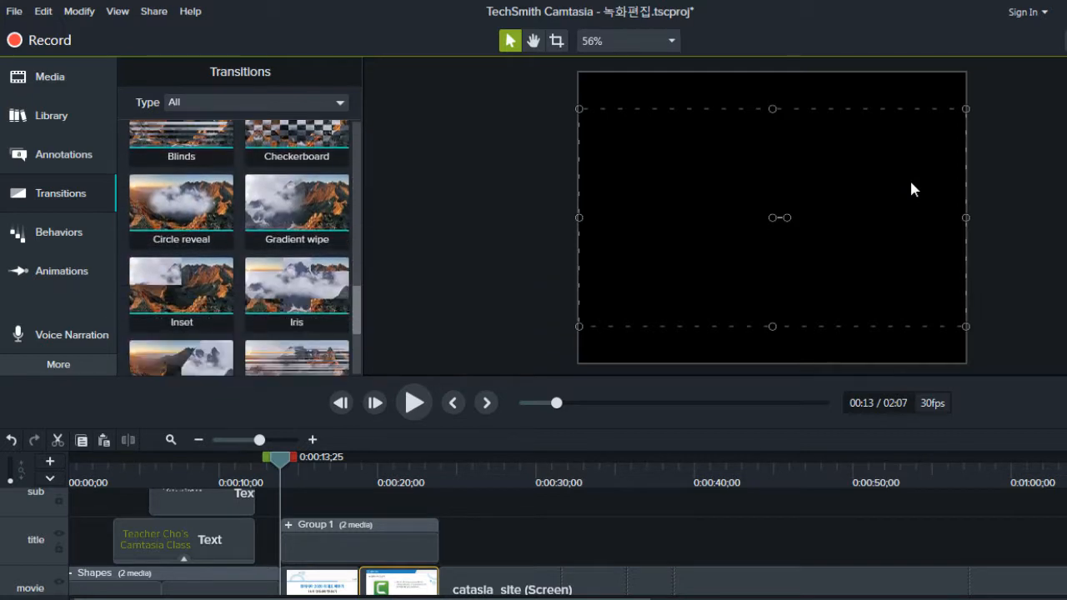
pyautogui.scroll(-2, 240, 250)
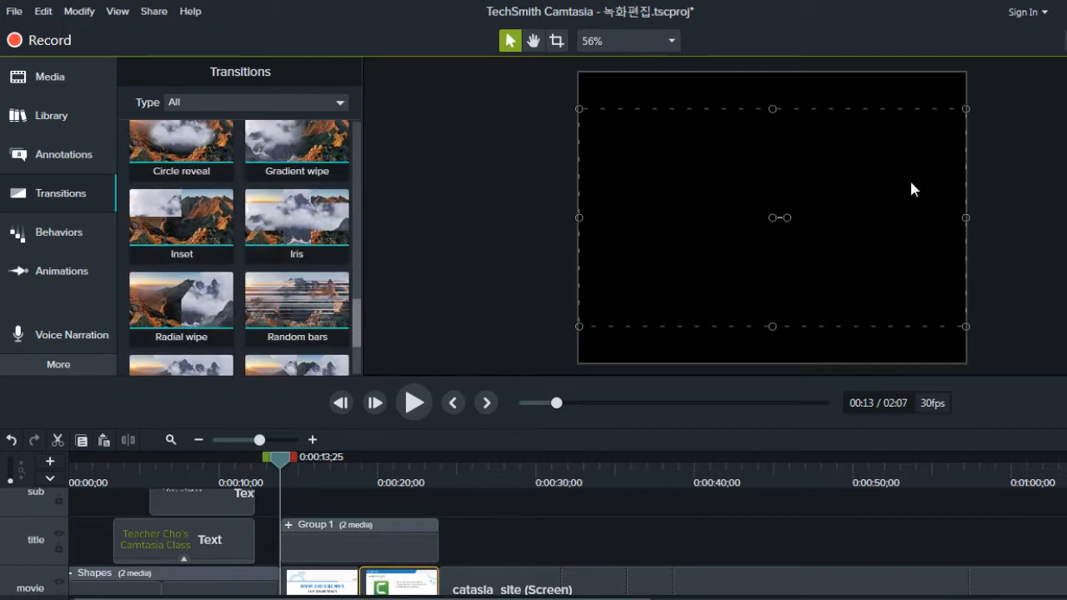
pyautogui.scroll(-4, 241, 250)
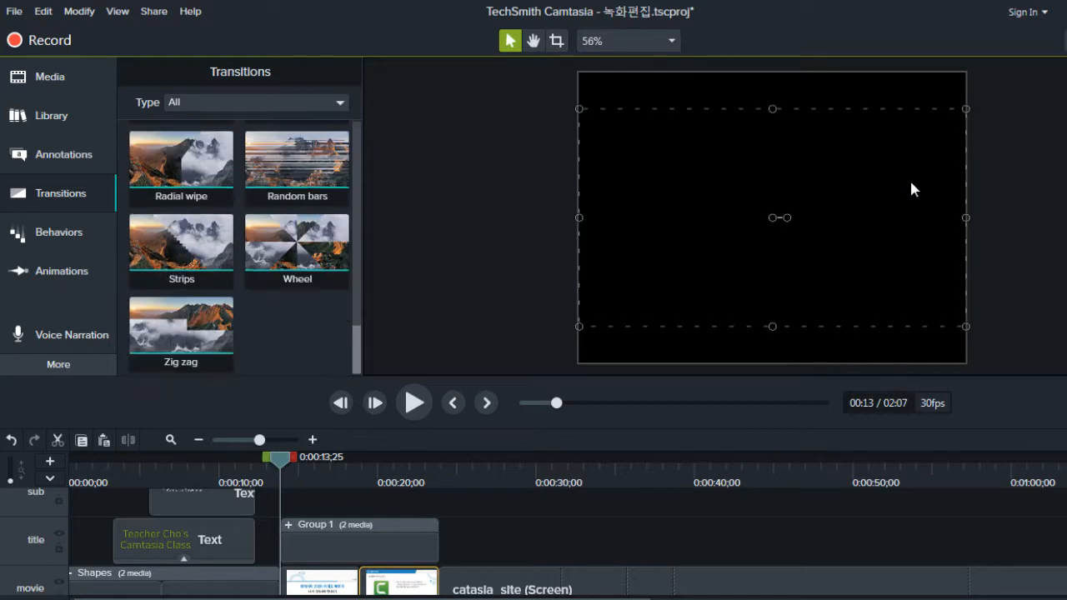
# Step: Apply the Fade transition to the start of the title slide clip on the movie track
pyautogui.scroll(10, 240, 250)
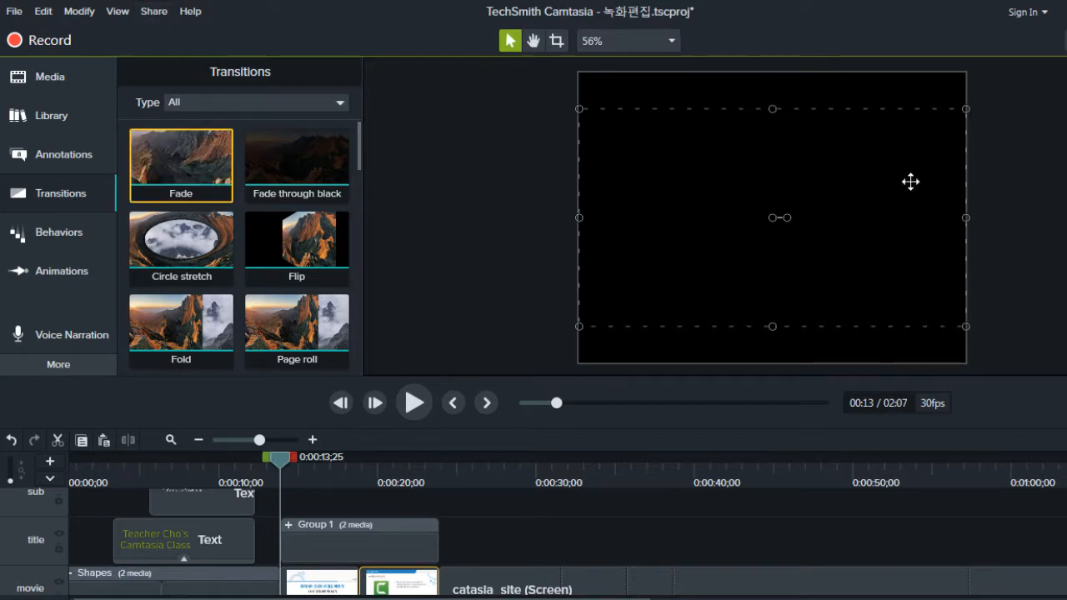
pyautogui.moveTo(181, 163); pyautogui.dragTo(287, 581)
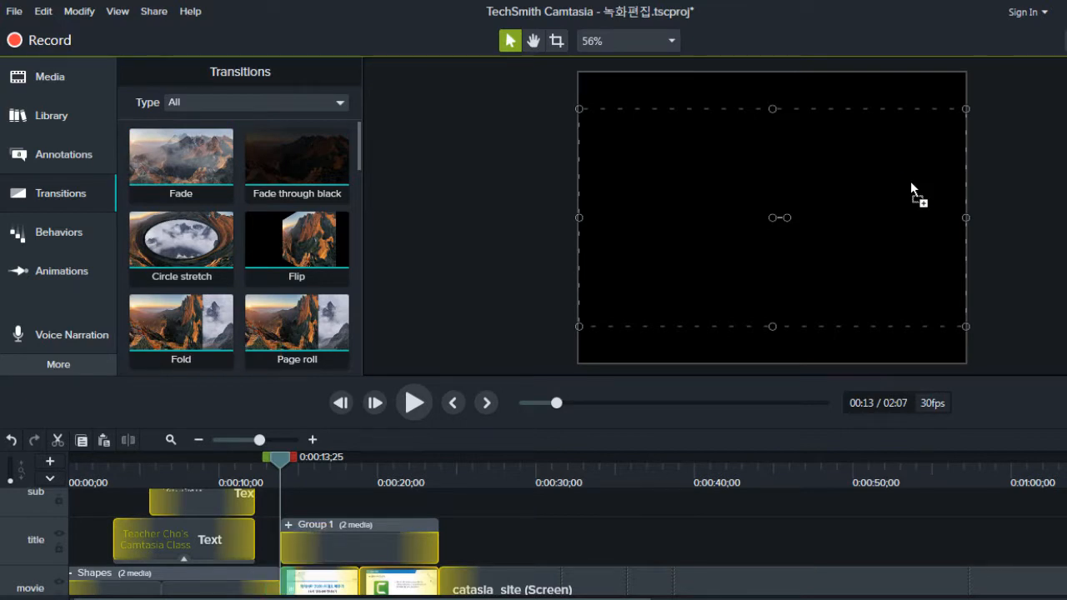
pyautogui.moveTo(288, 581); pyautogui.dragTo(289, 581)
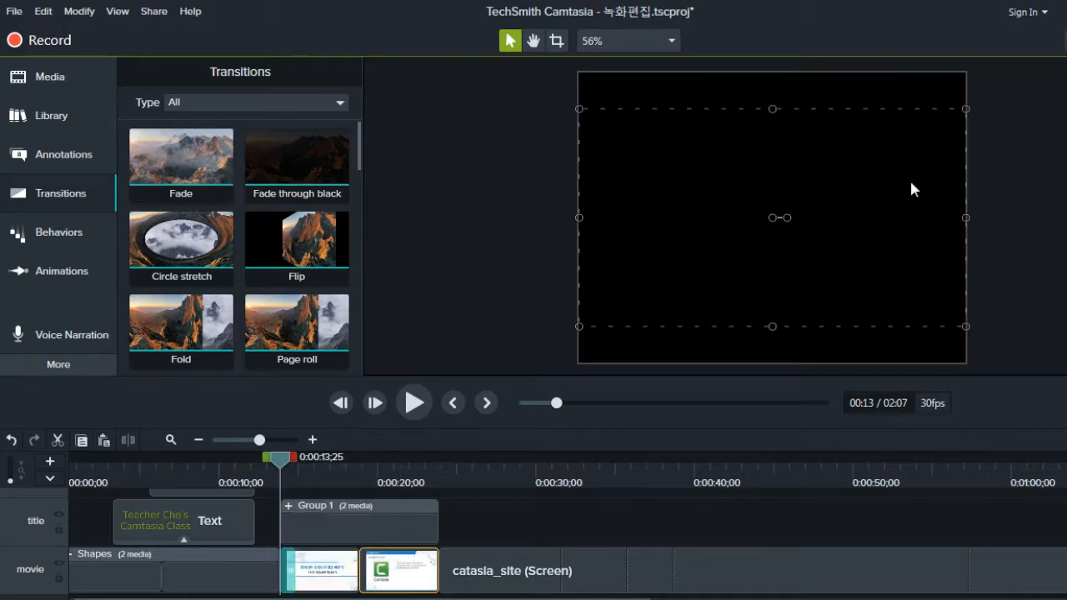
# Step: Play back the transition at the start of the title slide clip, stopping at about 15 seconds
pyautogui.click(181, 160)
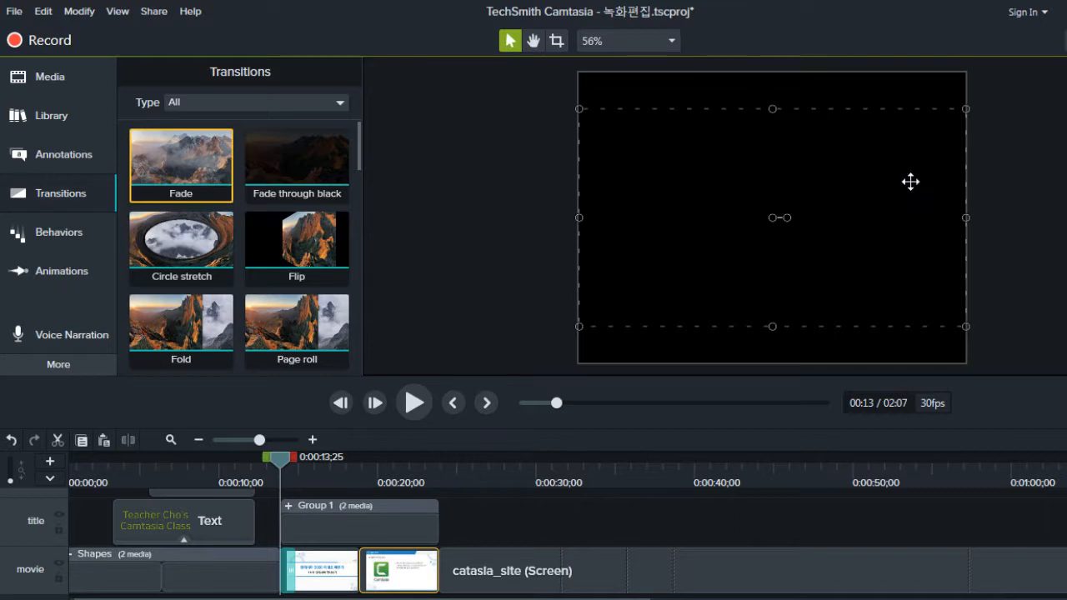
pyautogui.click(297, 160)
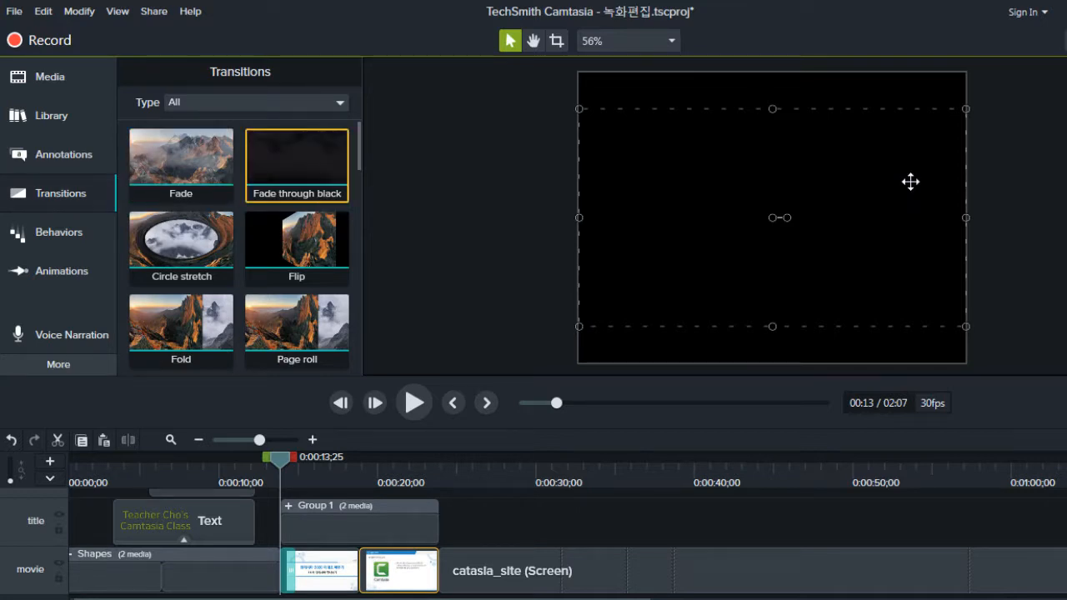
pyautogui.click(293, 571)
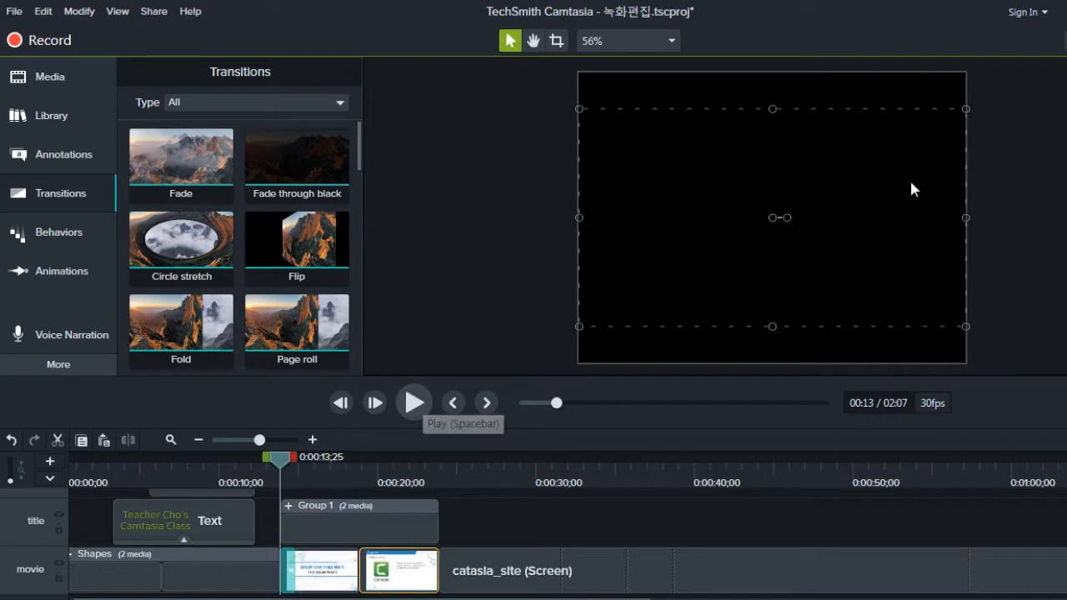
pyautogui.click(415, 403)
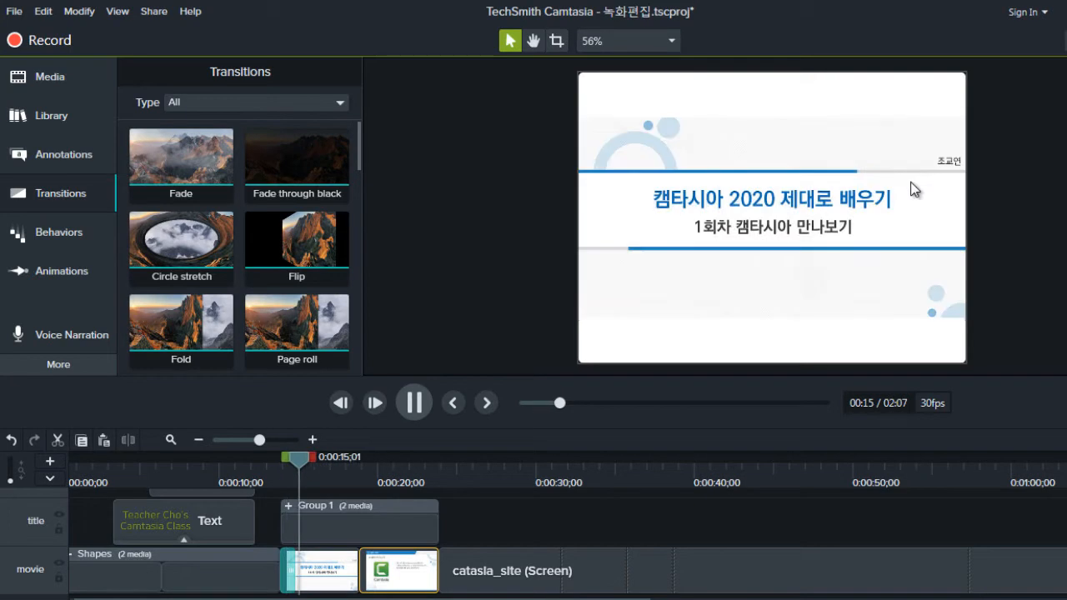
pyautogui.click(415, 403)
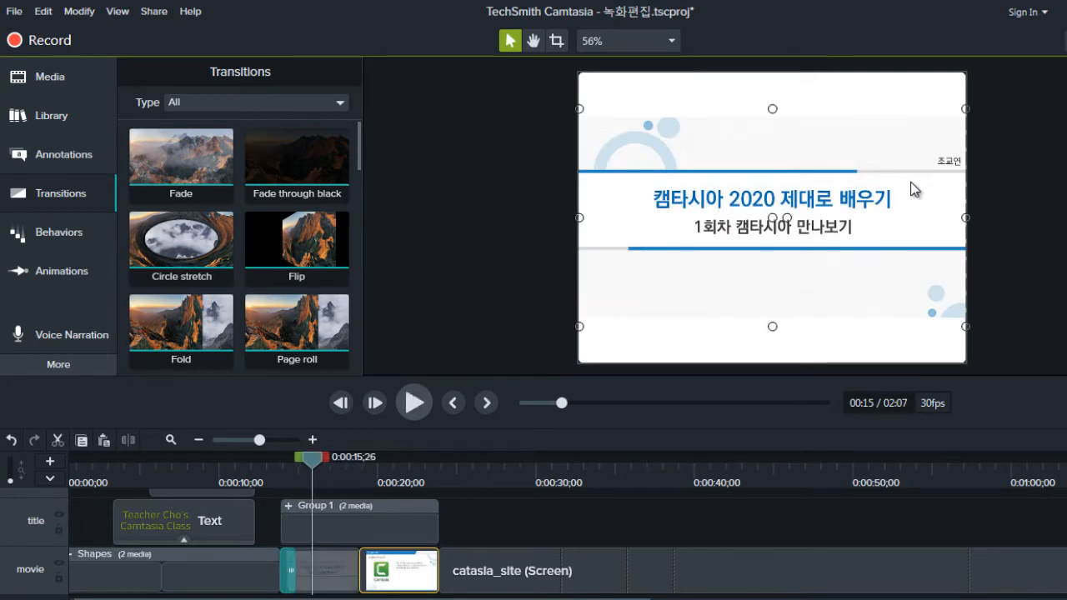
# Step: Apply the Page roll transition at the cut between the Camtasia introduction slide and the catasia_site screen recording
pyautogui.moveTo(313, 460); pyautogui.dragTo(440, 461)
pyautogui.click(181, 165)
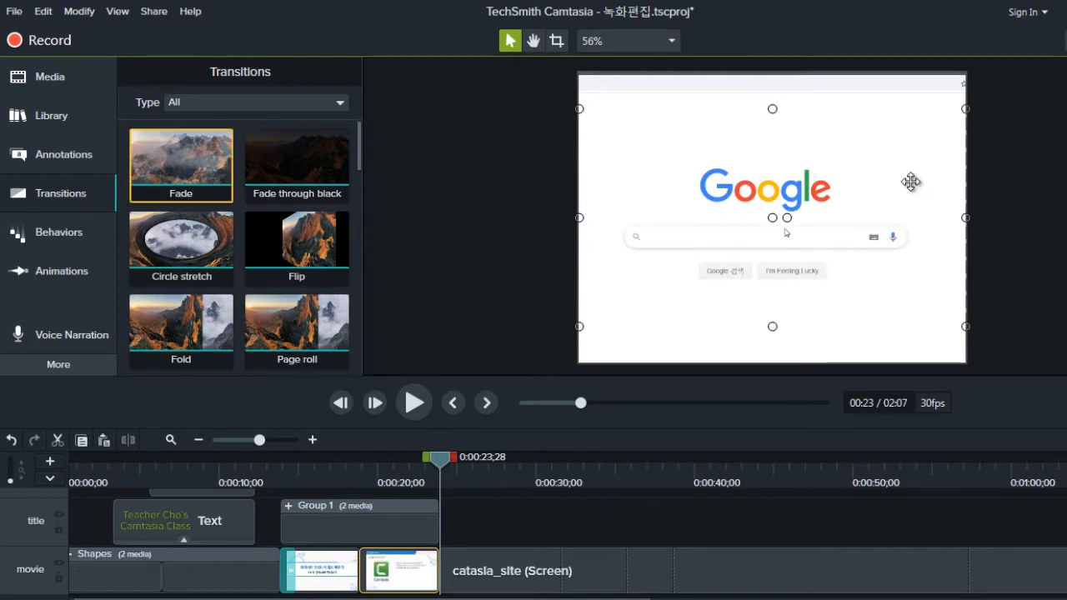
pyautogui.click(297, 248)
pyautogui.click(180, 331)
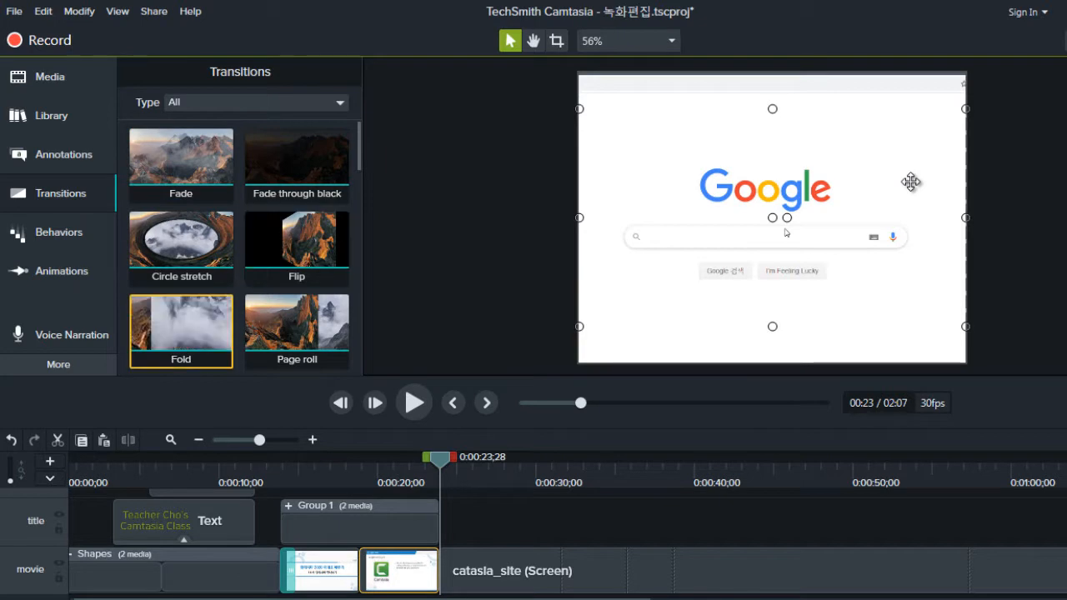
pyautogui.moveTo(297, 330); pyautogui.dragTo(438, 571)
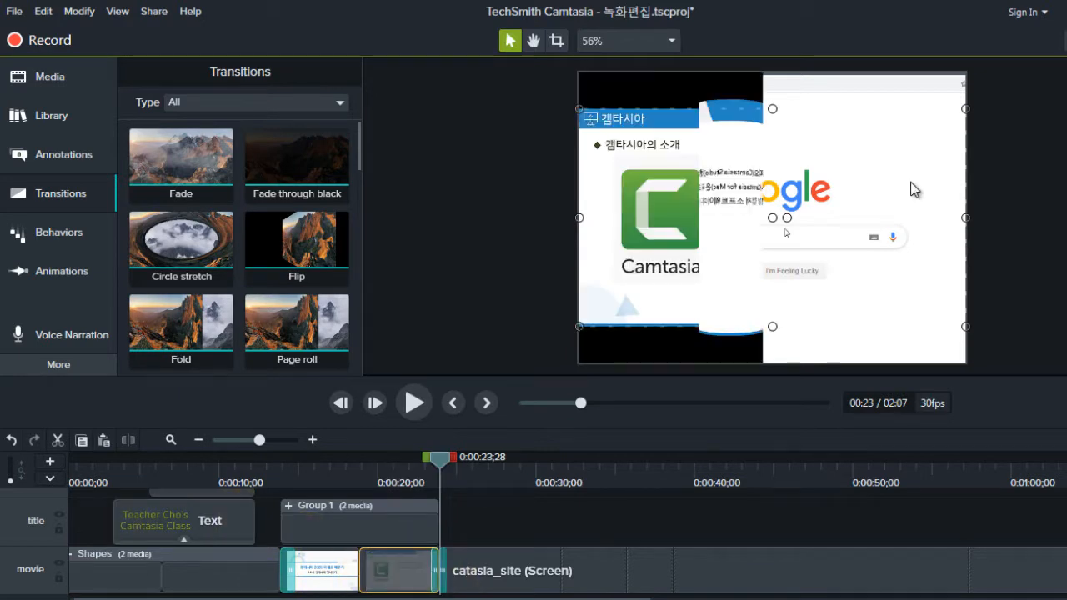
# Step: Play back the Page roll transition from about 23 to 25 seconds
pyautogui.press(',')
pyautogui.press(',')
pyautogui.press(',')
pyautogui.press(',')
pyautogui.press(',')
pyautogui.press(',')
pyautogui.press(',')
pyautogui.press(',')
pyautogui.press(',')
pyautogui.press(',')
pyautogui.press(',')
pyautogui.press(',')
pyautogui.press(',')
pyautogui.press(',')
pyautogui.press(',')
pyautogui.press(',')
pyautogui.press(',')
pyautogui.press(',')
pyautogui.press(',')
pyautogui.press(',')
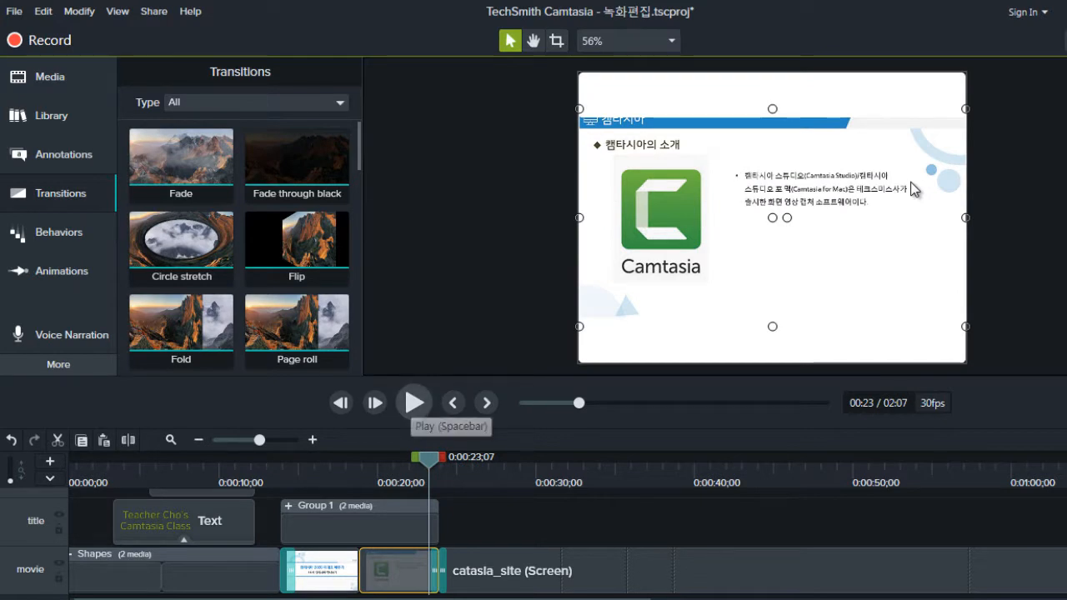
pyautogui.click(411, 403)
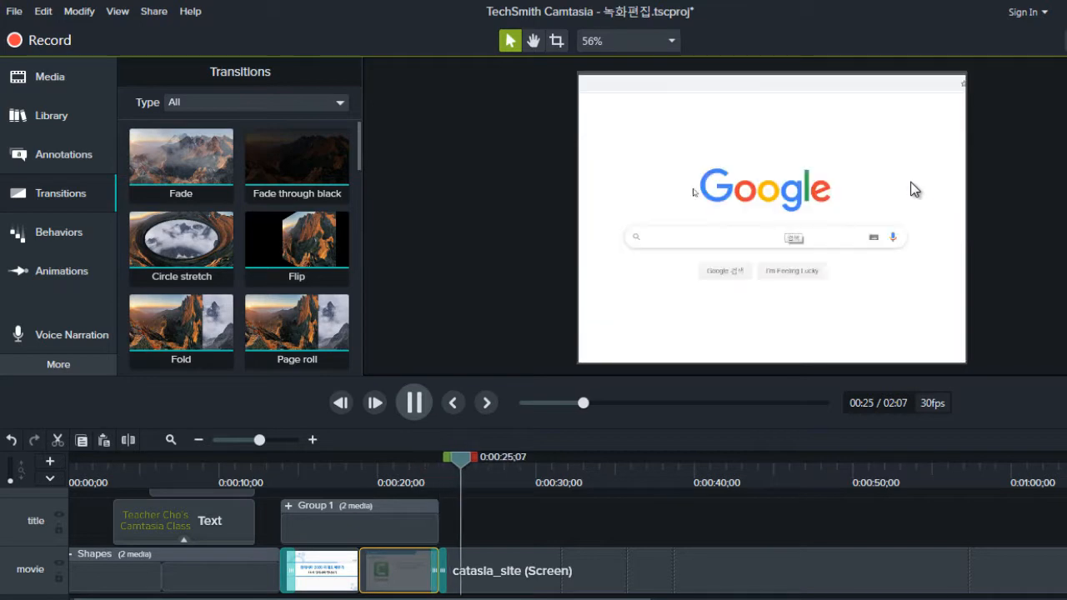
pyautogui.press('space')
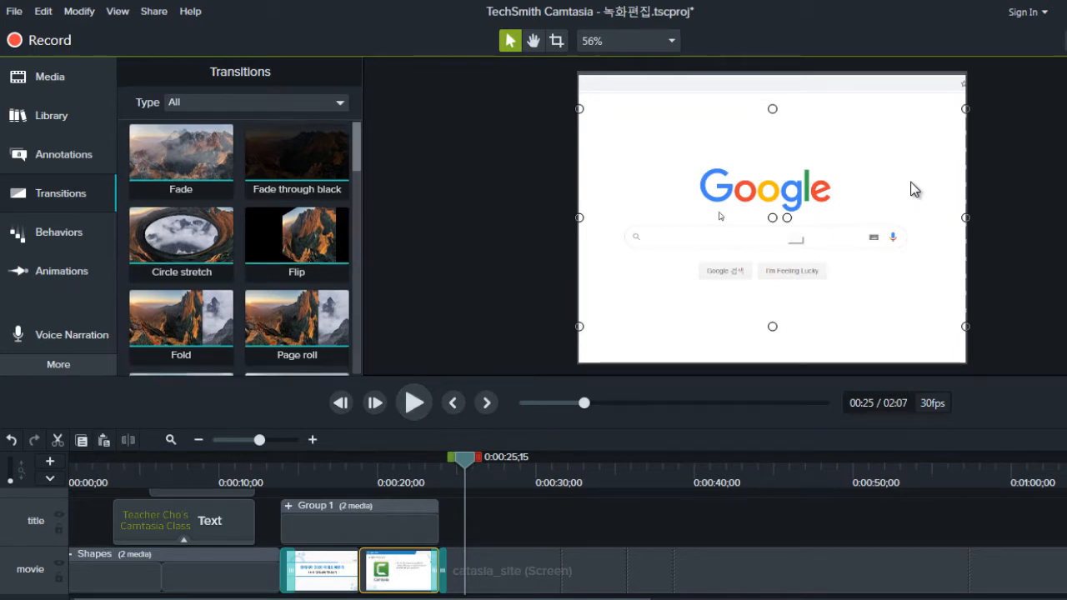
# Step: Apply the Fade transition in place of Page roll at the cut between the introduction slide and the catasia_site recording
pyautogui.scroll(-1, 240, 248)
pyautogui.scroll(-1, 240, 248)
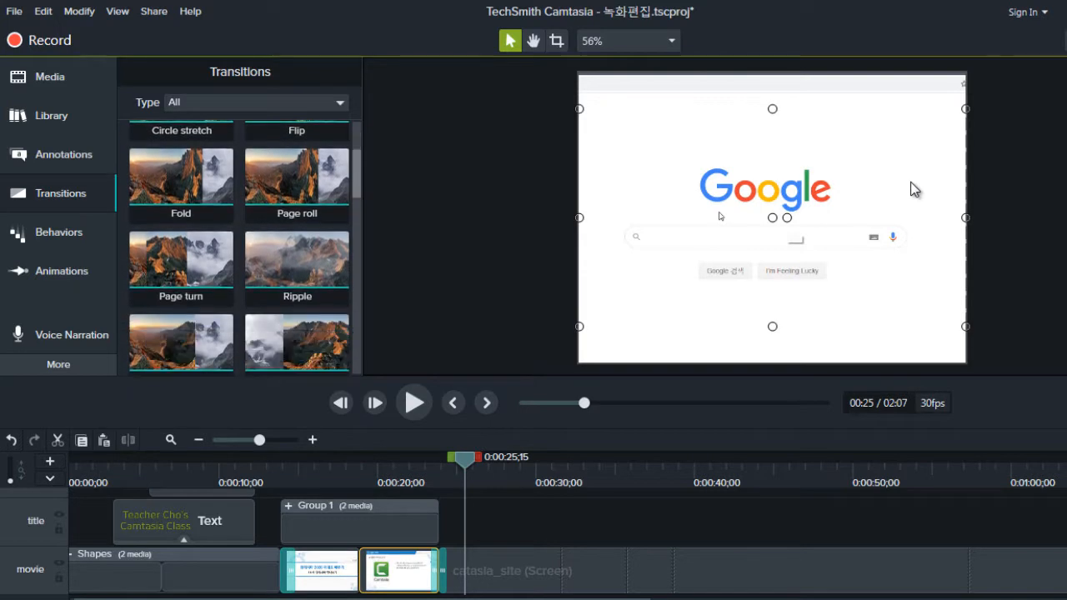
pyautogui.scroll(2, 240, 248)
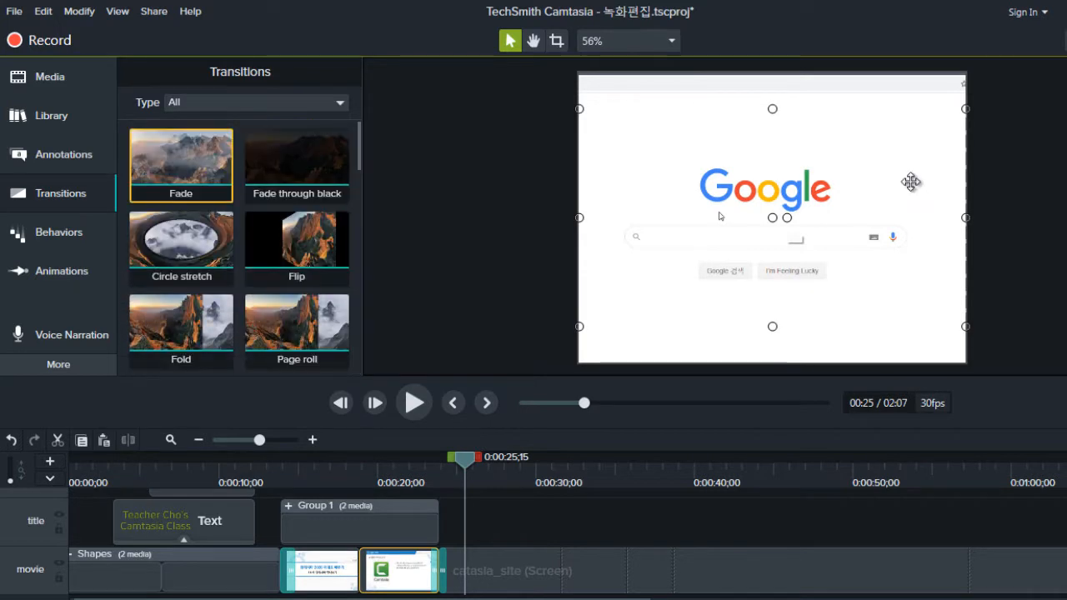
pyautogui.moveTo(181, 165); pyautogui.dragTo(438, 563)
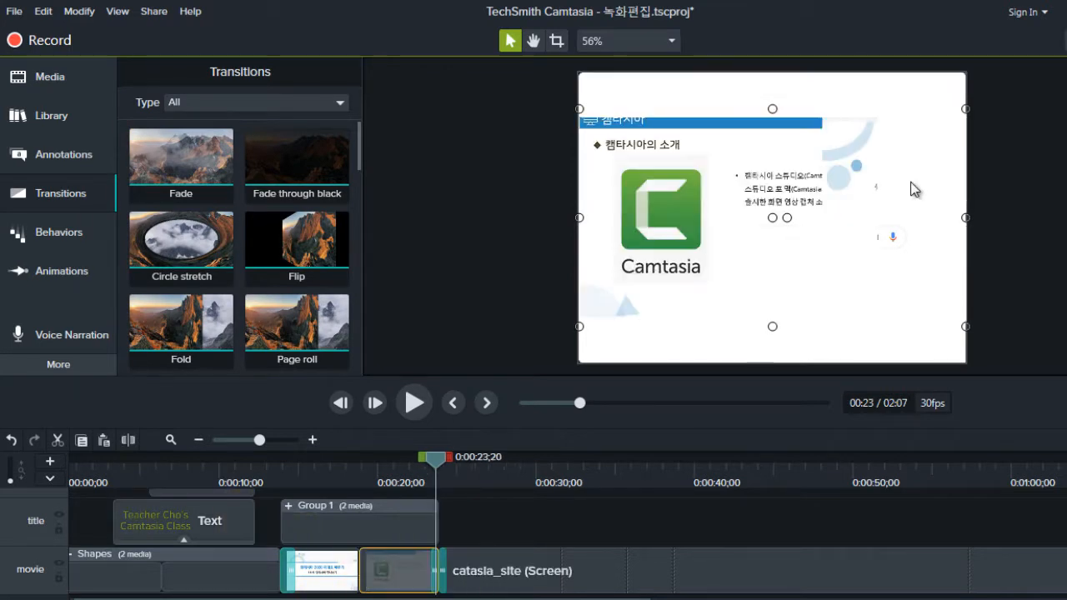
pyautogui.press(',')
pyautogui.press('Down')
pyautogui.press('Up')
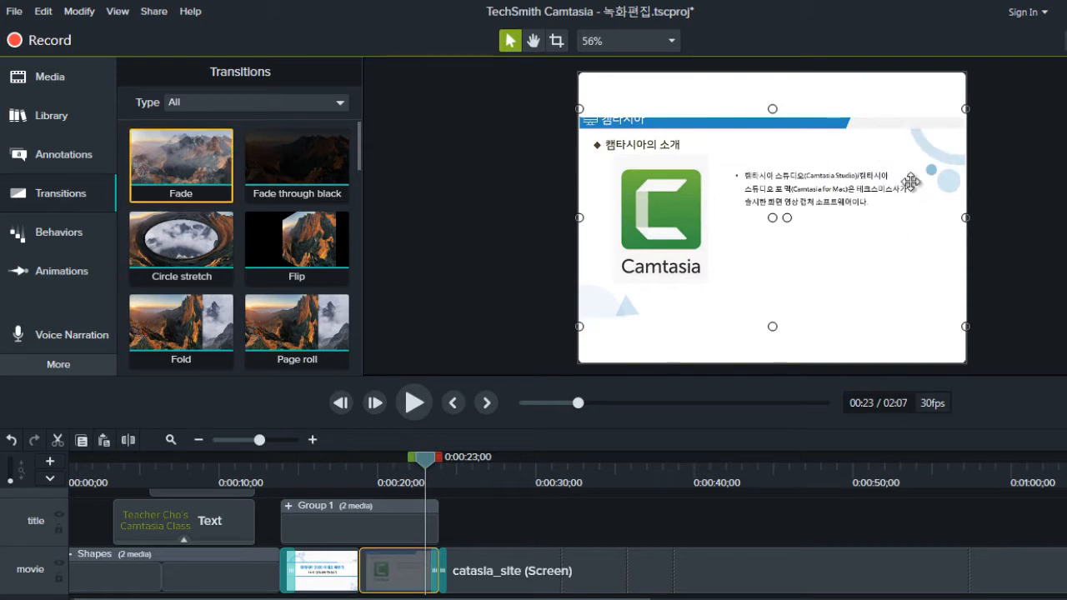
pyautogui.moveTo(181, 166); pyautogui.dragTo(438, 570)
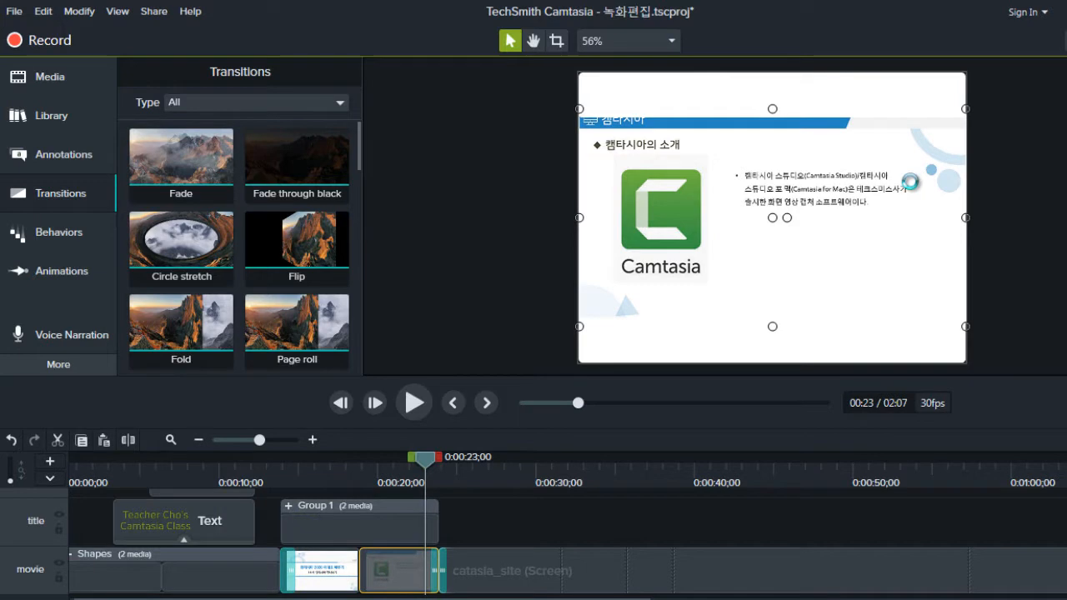
# Step: Preview the Fade transition between the Camtasia introduction slide and the catasia_site recording, from about 23 to 24 seconds
pyautogui.press('.')
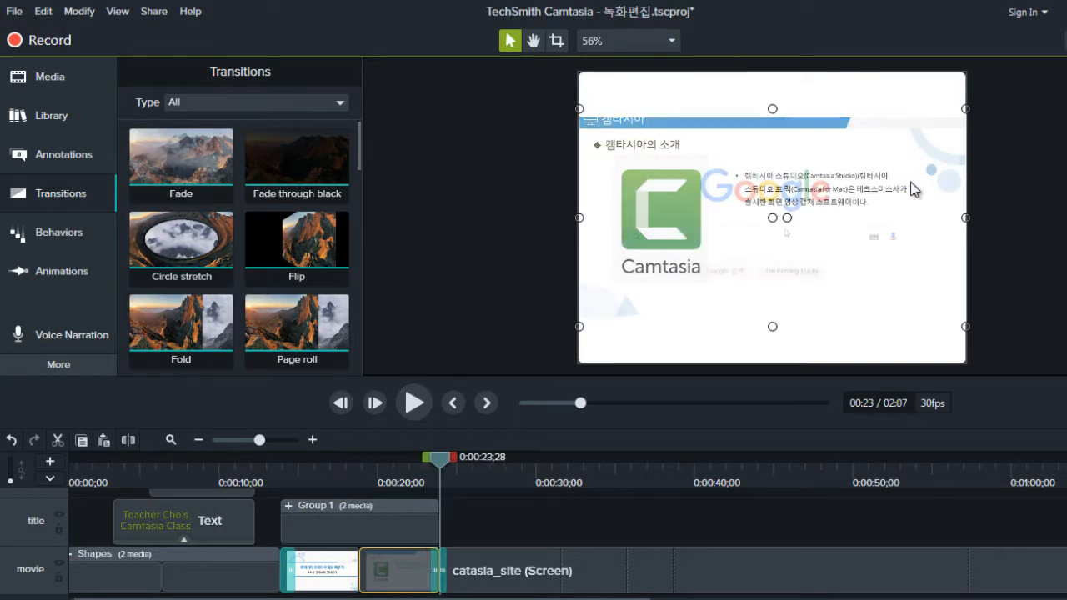
pyautogui.press('.')
pyautogui.press('.')
pyautogui.press('.')
pyautogui.press('.')
pyautogui.press('.')
pyautogui.press('.')
pyautogui.press('.')
pyautogui.press('.')
pyautogui.press('.')
pyautogui.press('.')
pyautogui.press('.')
pyautogui.press('.')
pyautogui.press('.')
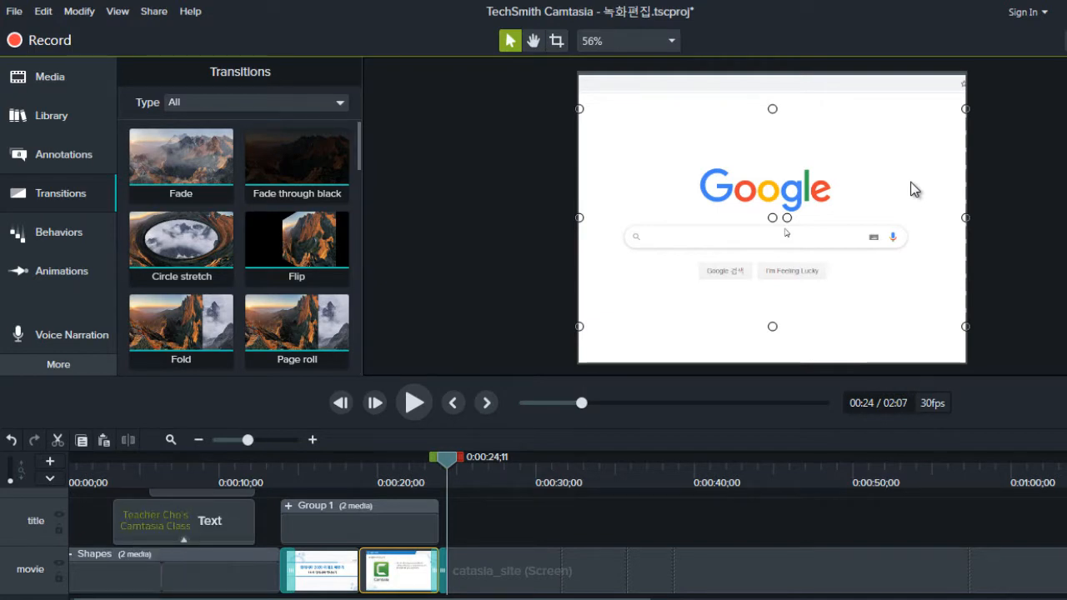
pyautogui.hotkey('ctrl', '-')
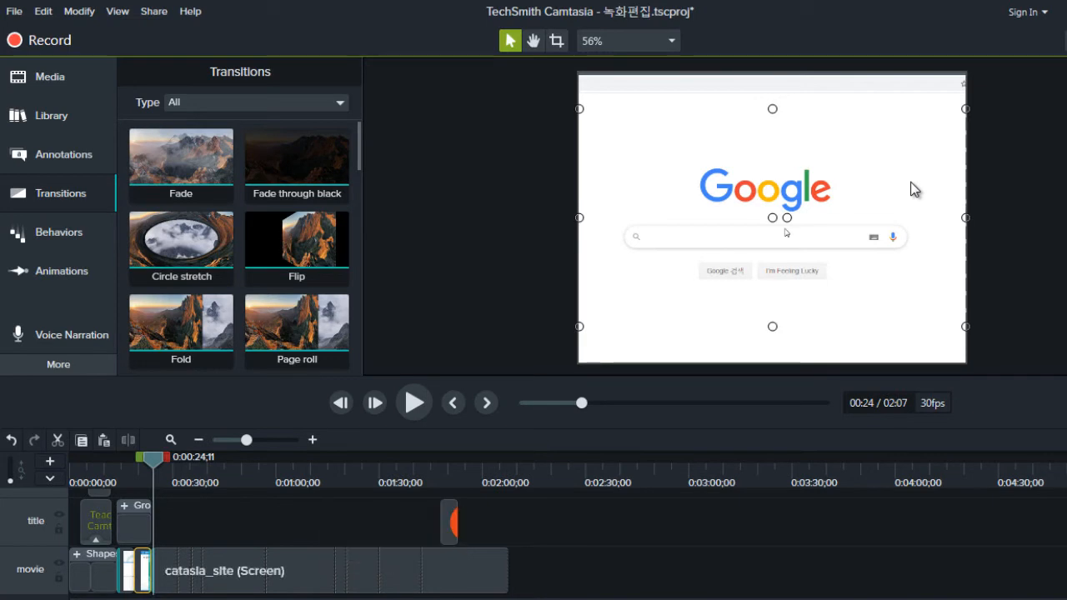
pyautogui.hotkey('ctrl', 'shift', '=')
pyautogui.hotkey('ctrl', 'shift', '=')
pyautogui.hotkey('ctrl', 'shift', '=')
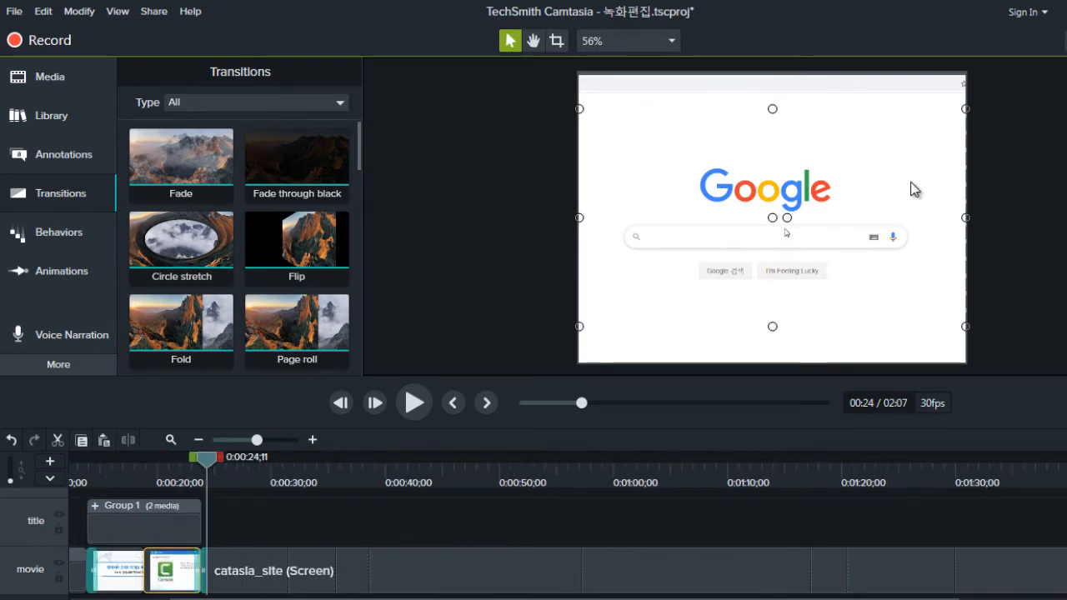
pyautogui.hotkey('ctrl', 'shift', '-')
pyautogui.hotkey('ctrl', 'shift', '-')
pyautogui.hotkey('ctrl', 'shift', '-')
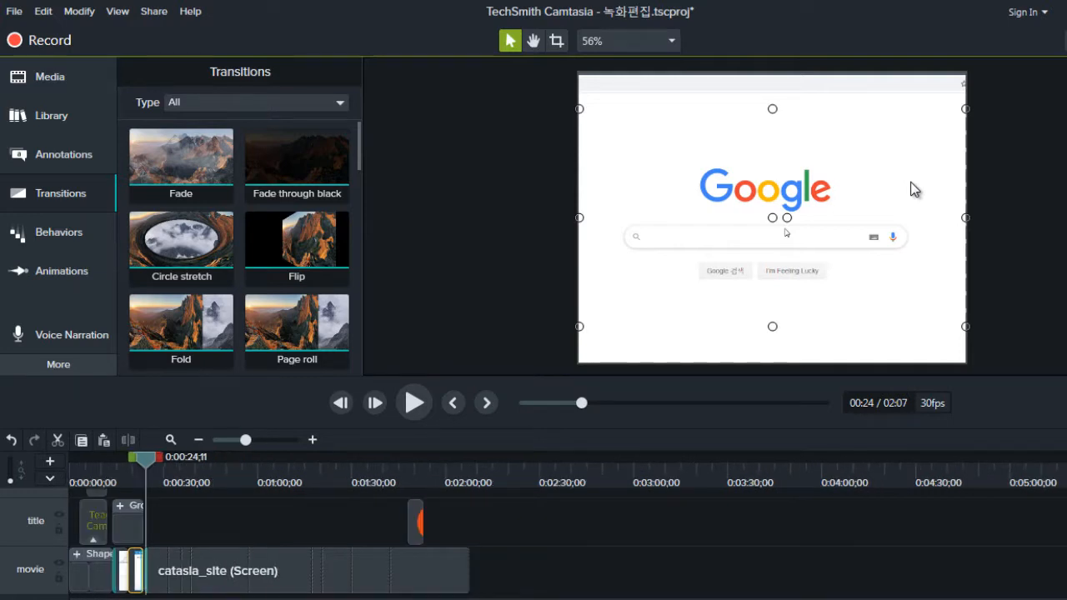
pyautogui.hotkey('ctrl', 'shift', '=')
pyautogui.hotkey('ctrl', 'shift', '=')
pyautogui.hotkey('ctrl', 'shift', '=')
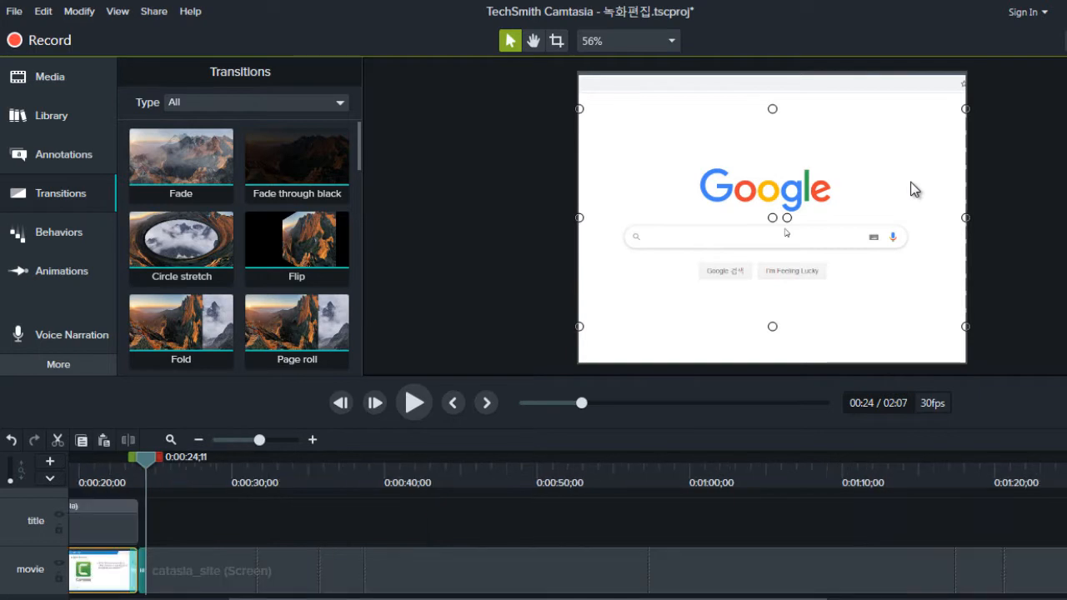
# Step: Review the text and shape clips on the sub, title and shapes tracks from the timeline start to about 1:08
pyautogui.press('Home')
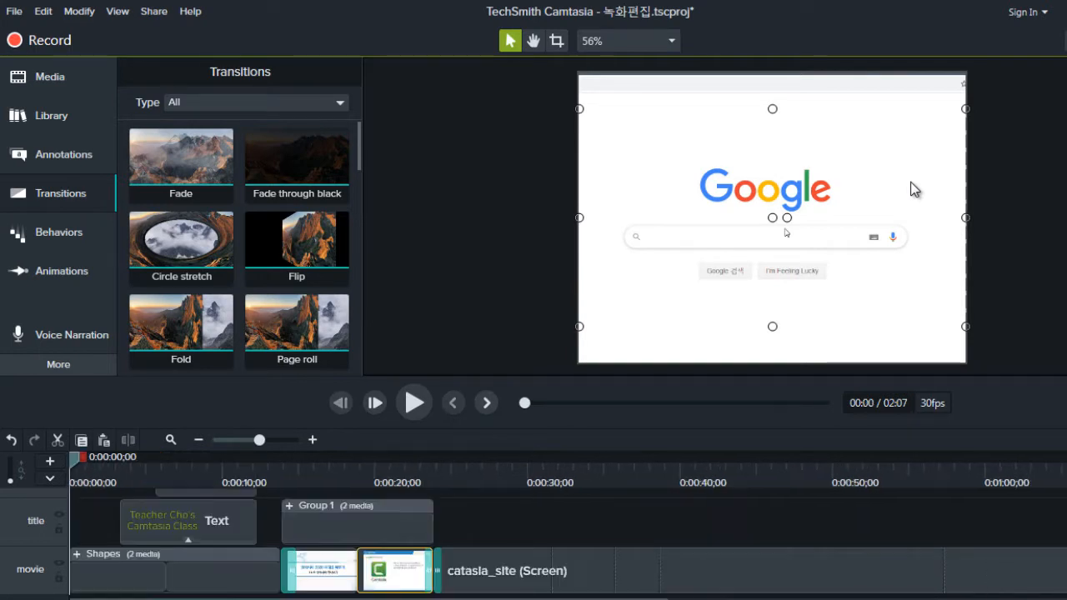
pyautogui.scroll(1, 322, 534)
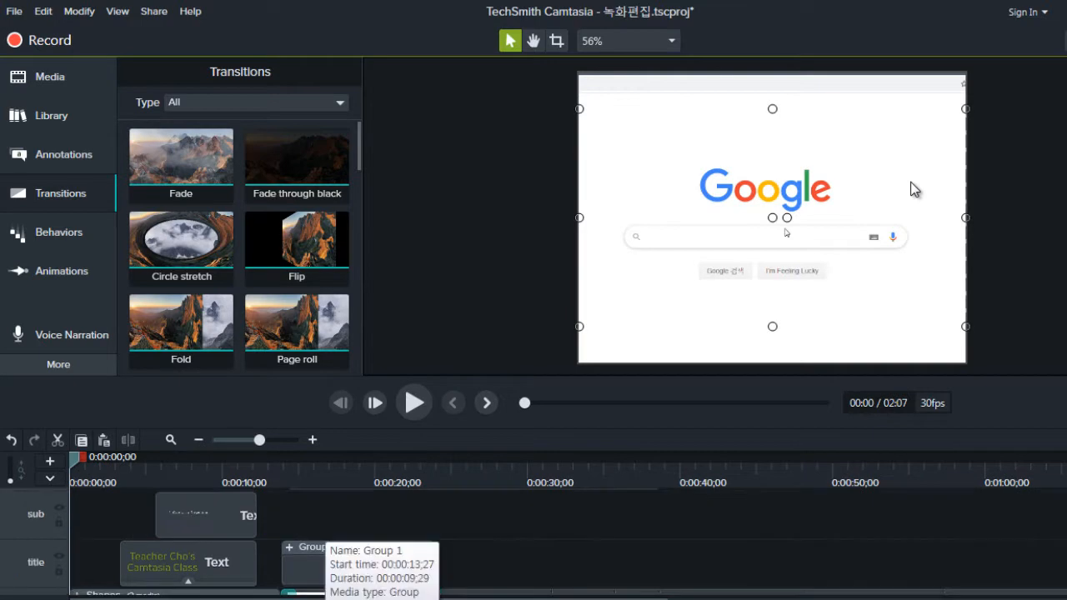
pyautogui.click(206, 516)
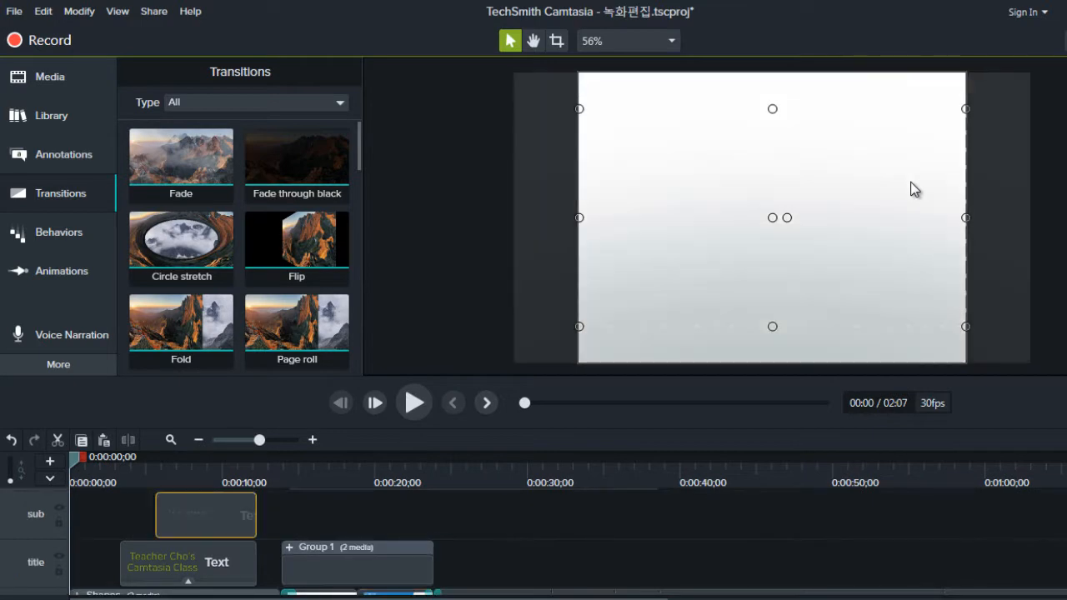
pyautogui.moveTo(73, 458); pyautogui.dragTo(272, 457)
pyautogui.doubleClick(216, 460)
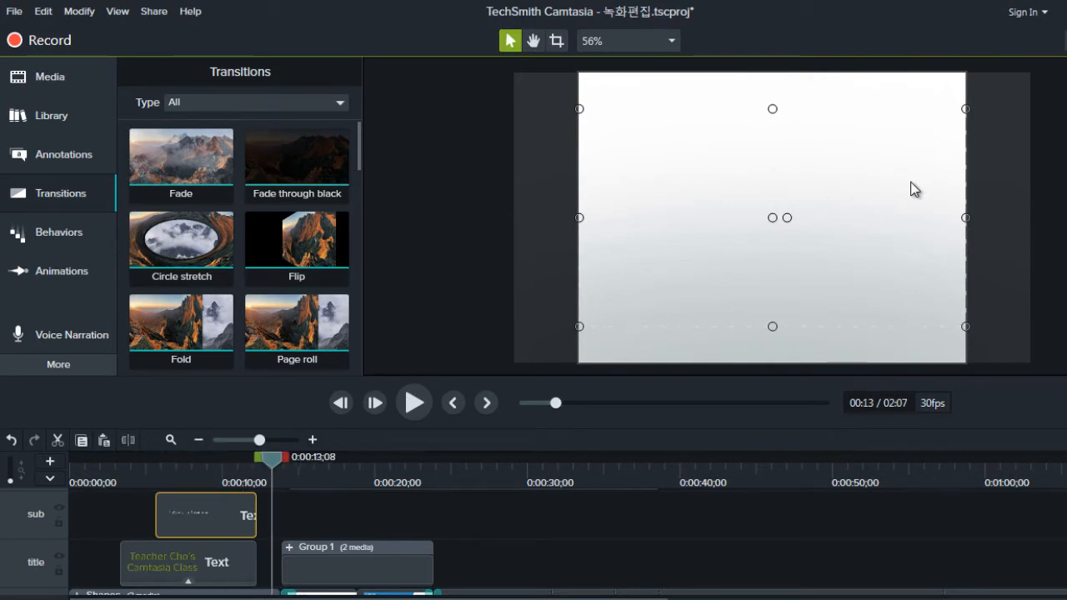
pyautogui.scroll(3, 534, 542)
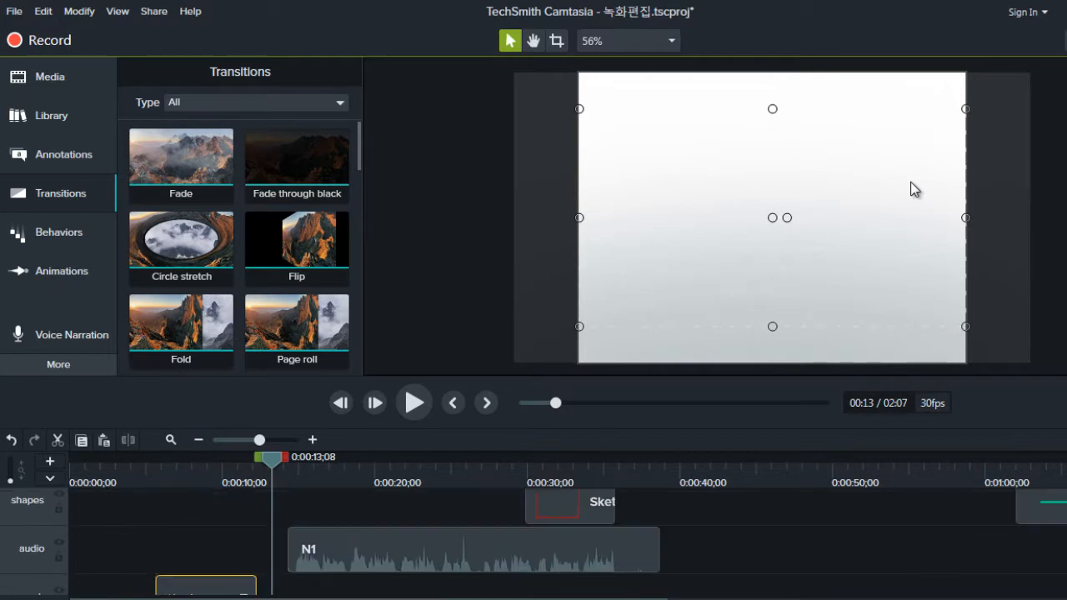
pyautogui.scroll(1, 533, 542)
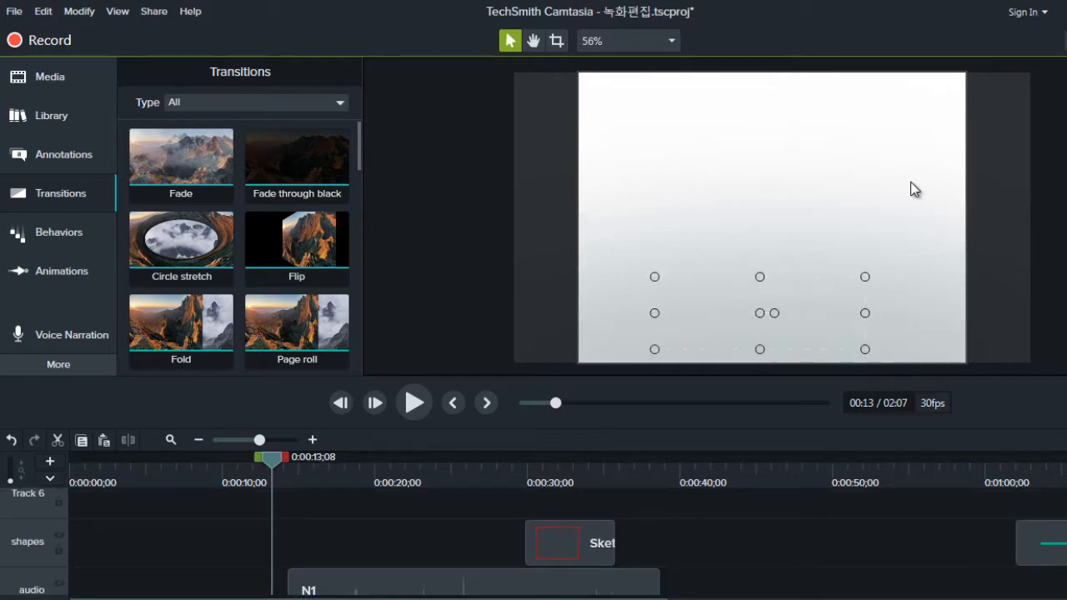
pyautogui.moveTo(516, 458); pyautogui.dragTo(595, 458)
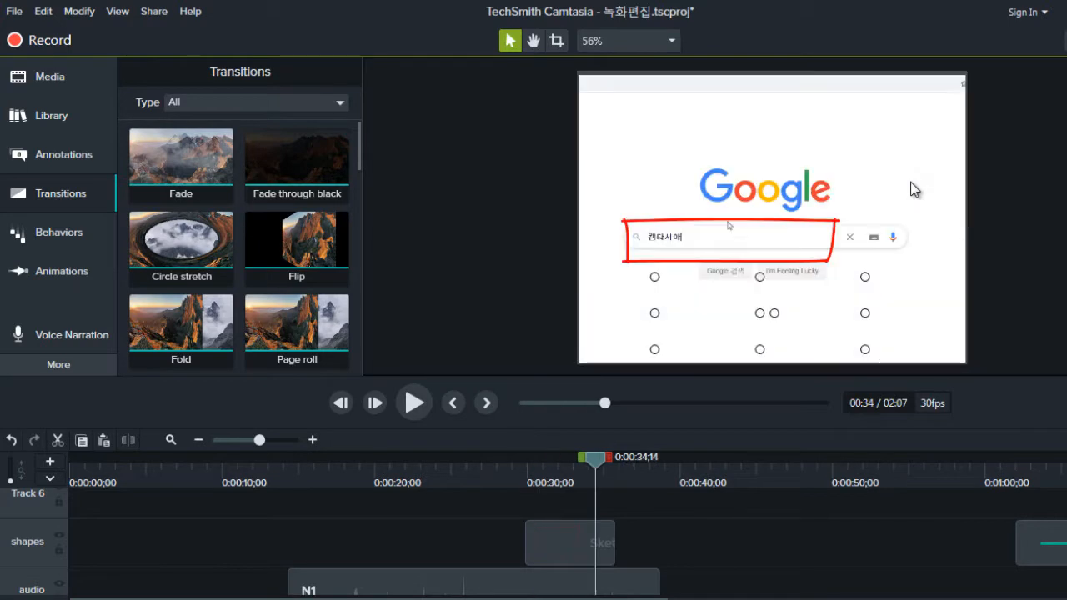
pyautogui.click(1034, 464)
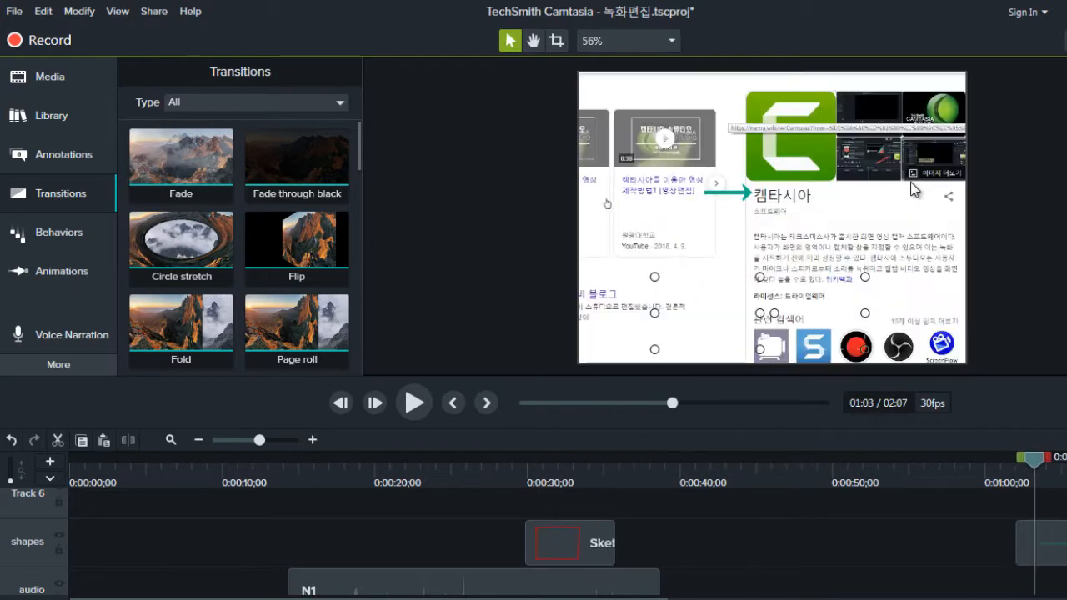
pyautogui.moveTo(1034, 460); pyautogui.dragTo(1066, 459)
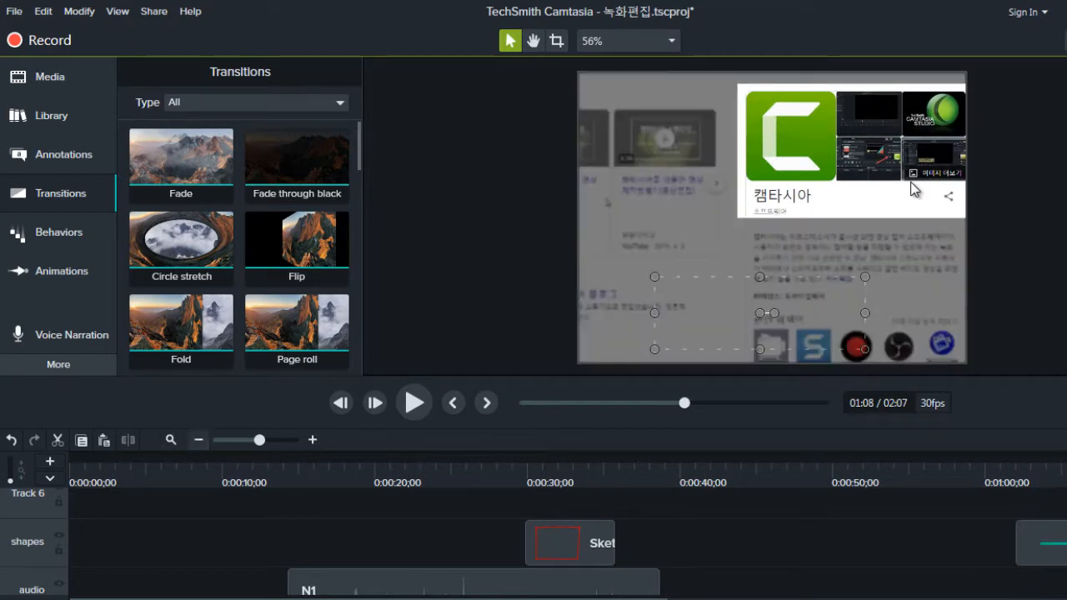
# Step: Move the playhead to about 1:18 and select the CLICK arrow callout on the shapes track
pyautogui.click(199, 440)
pyautogui.click(578, 465)
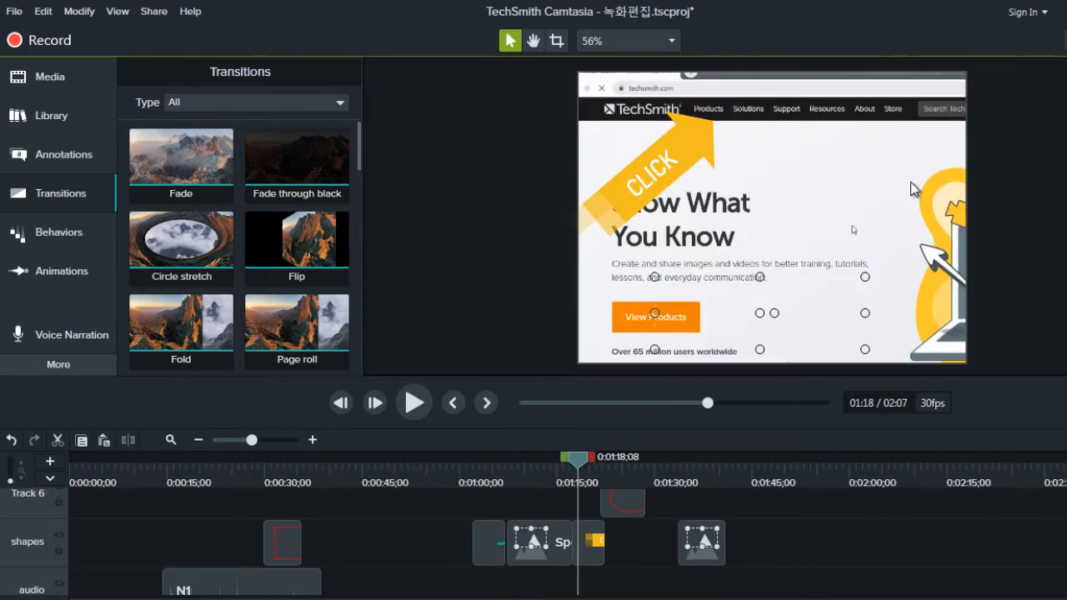
pyautogui.click(589, 542)
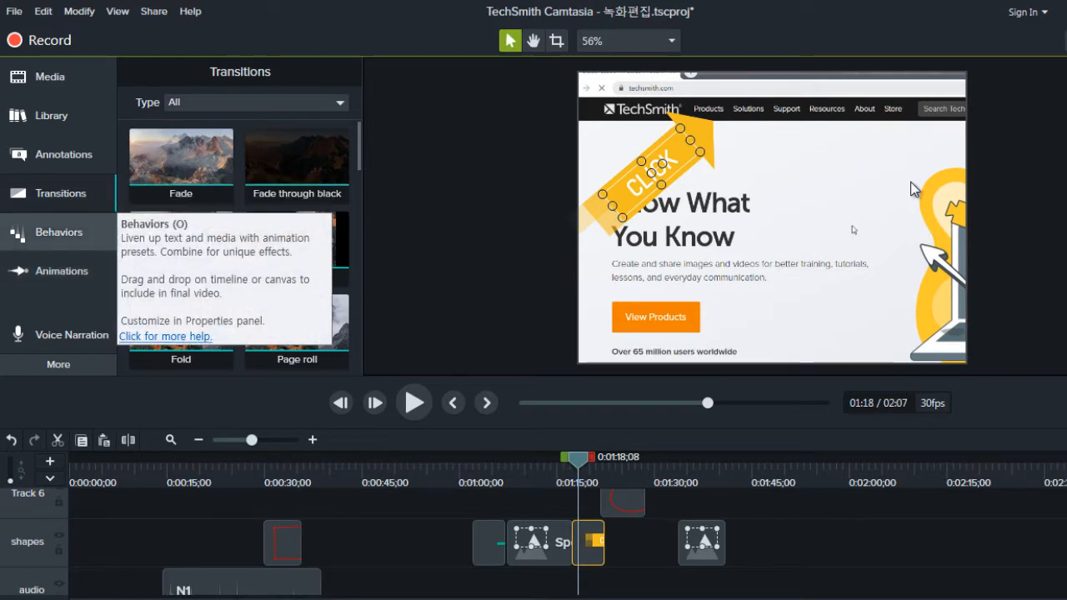
# Step: Apply the Jump And Fall behavior to the CLICK arrow callout on the shapes track
pyautogui.click(59, 232)
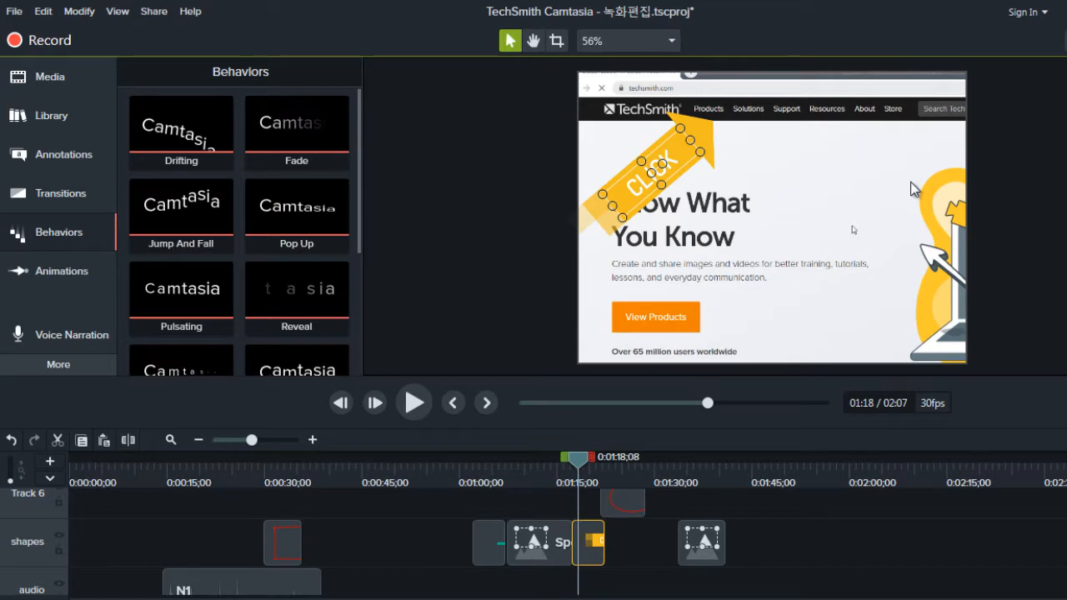
pyautogui.scroll(-5, 240, 232)
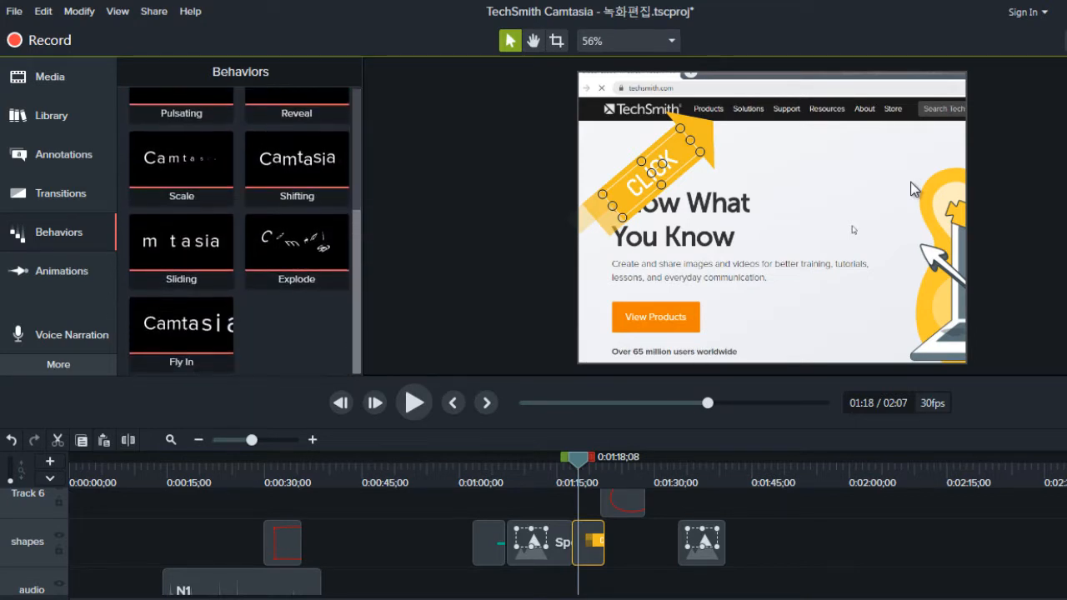
pyautogui.scroll(2, 240, 232)
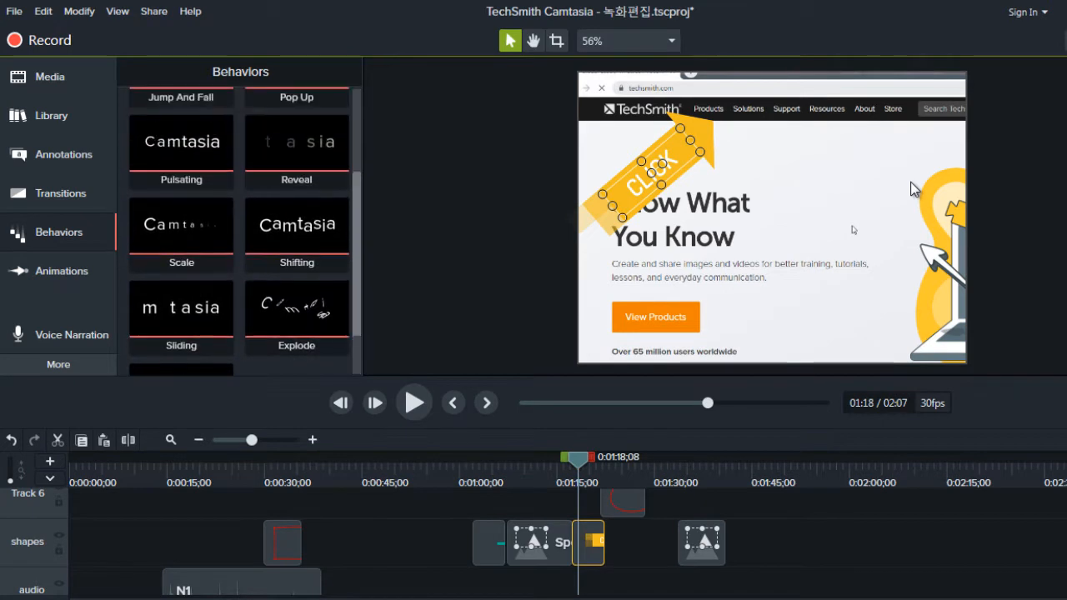
pyautogui.scroll(1, 240, 232)
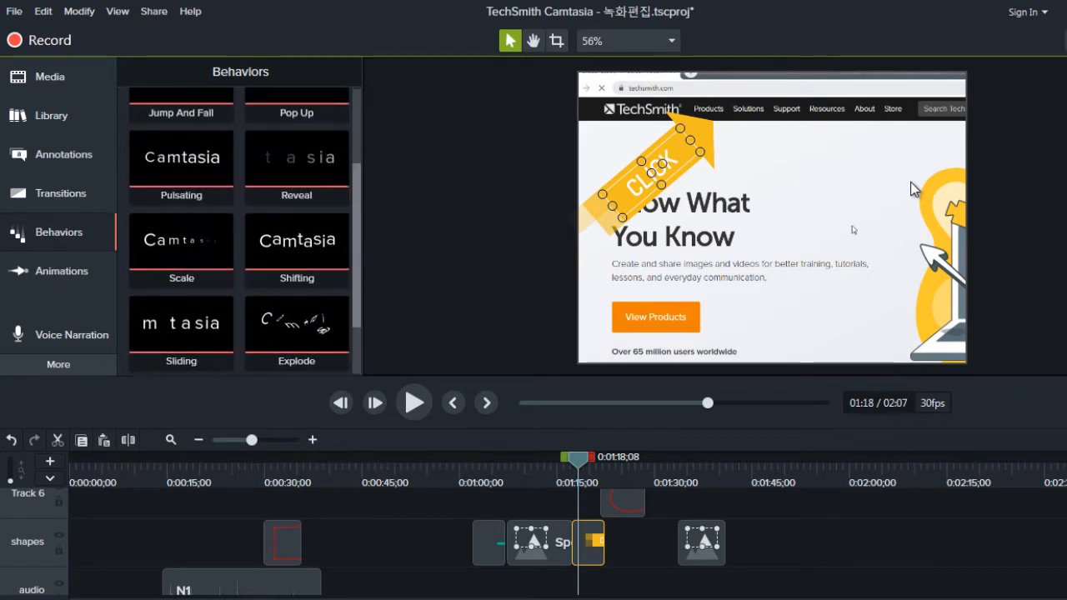
pyautogui.scroll(1, 241, 232)
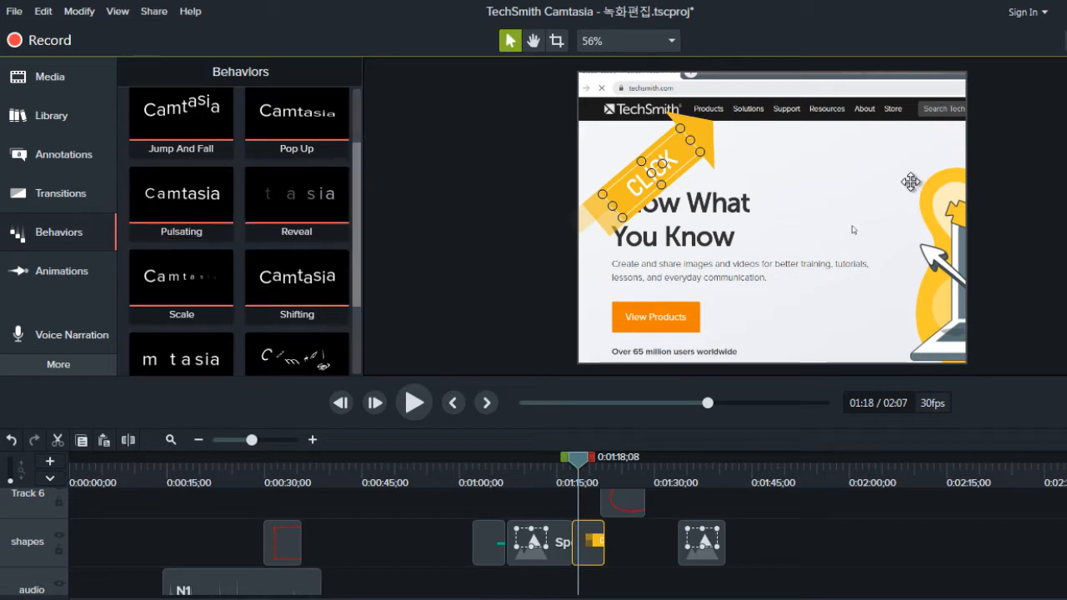
pyautogui.scroll(1, 240, 234)
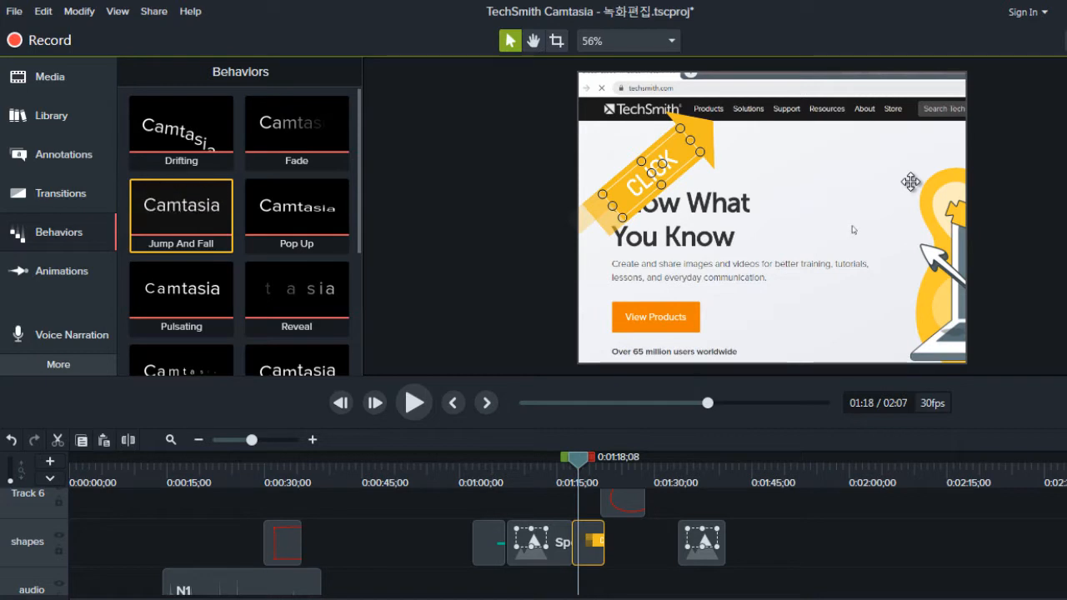
pyautogui.moveTo(181, 215); pyautogui.dragTo(589, 542)
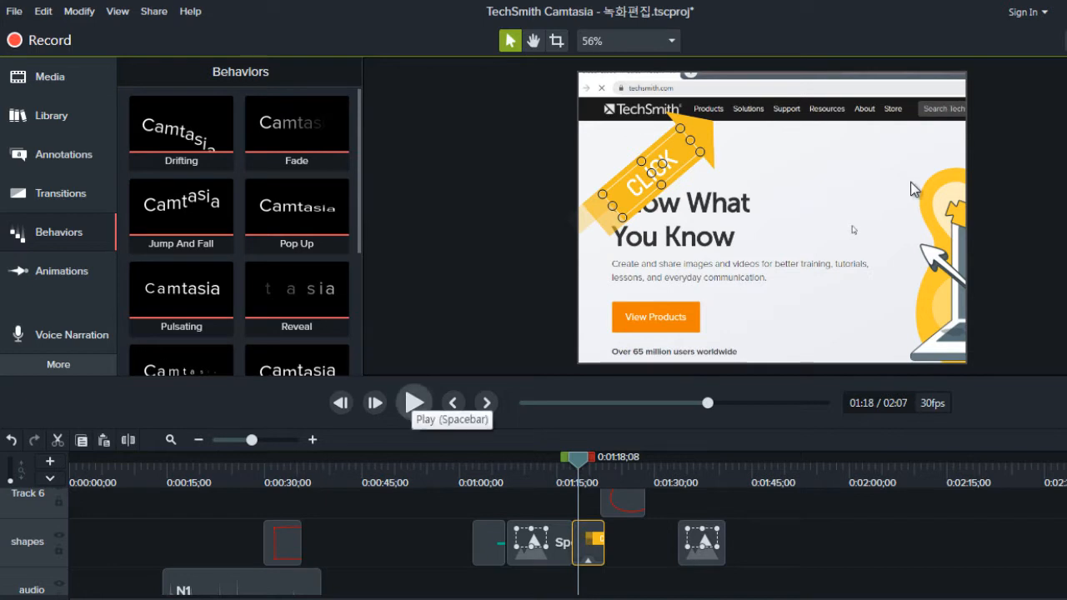
# Step: Play back the CLICK arrow's Jump And Fall behavior from about 1:18 to 1:20
pyautogui.click(414, 403)
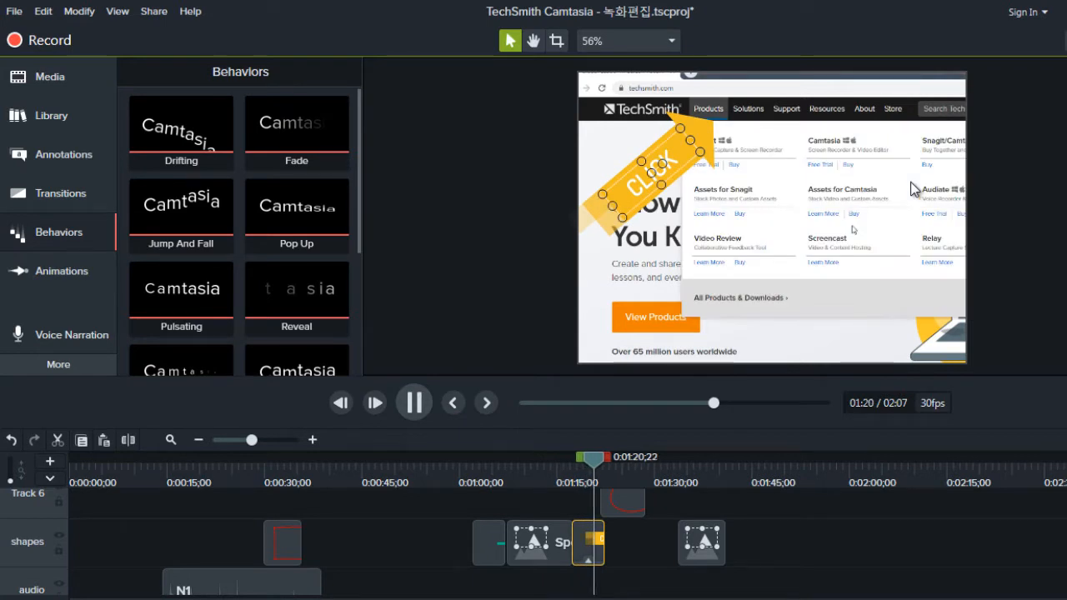
pyautogui.press('space')
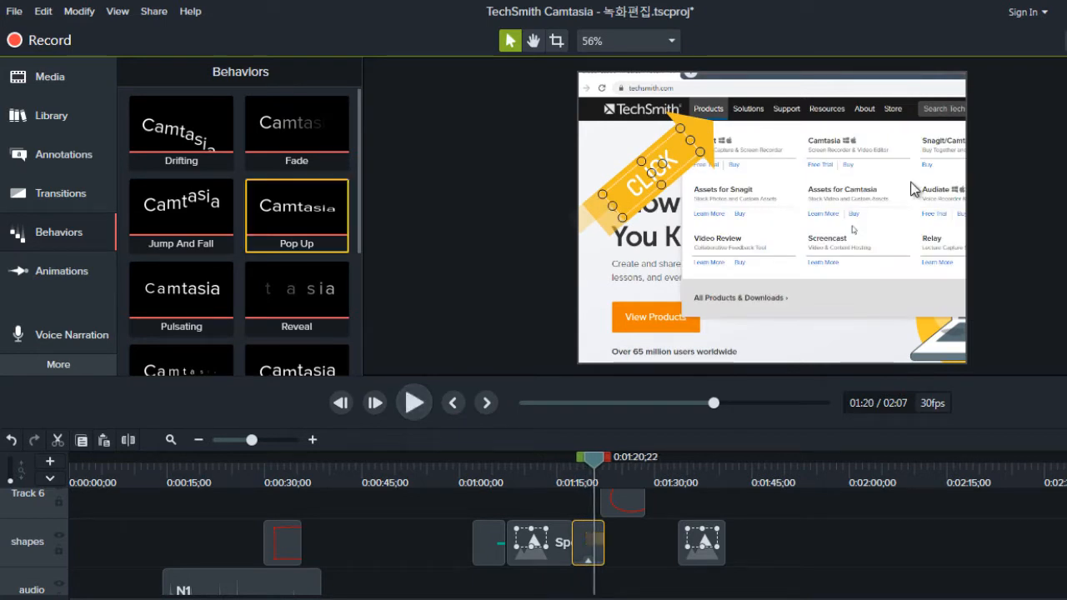
pyautogui.press('Left')
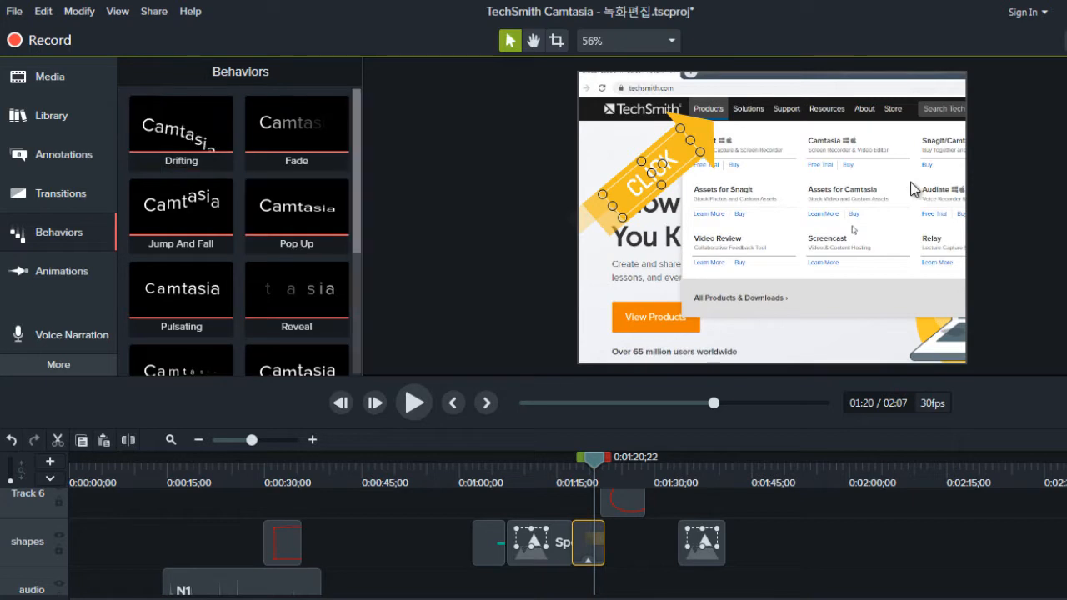
# Step: Apply the Fly In behavior to the CLICK arrow callout in place of Jump And Fall
pyautogui.scroll(-3, 240, 233)
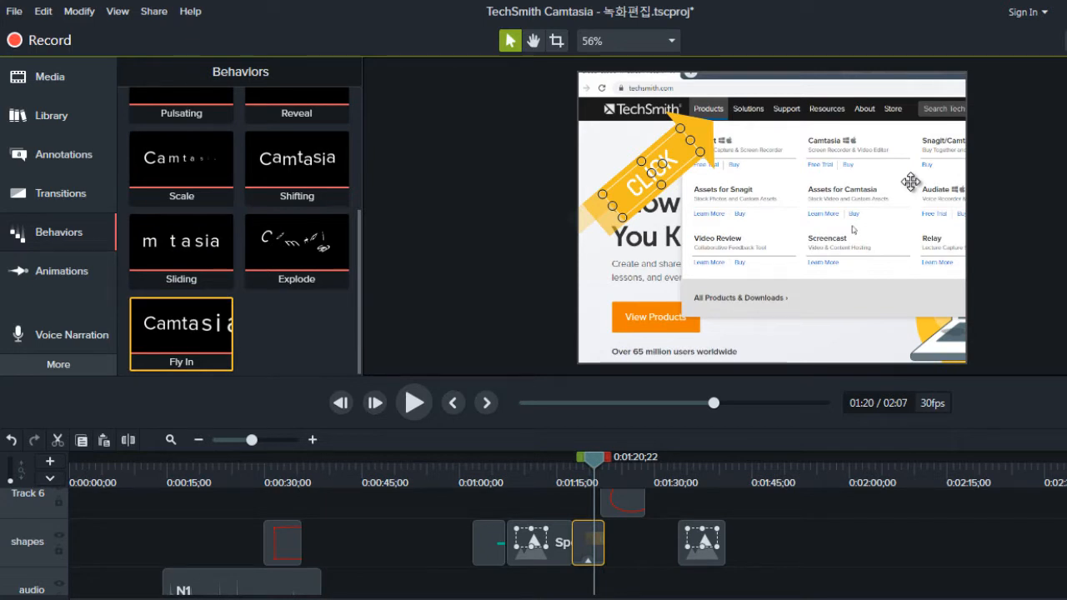
pyautogui.moveTo(181, 333); pyautogui.dragTo(588, 542)
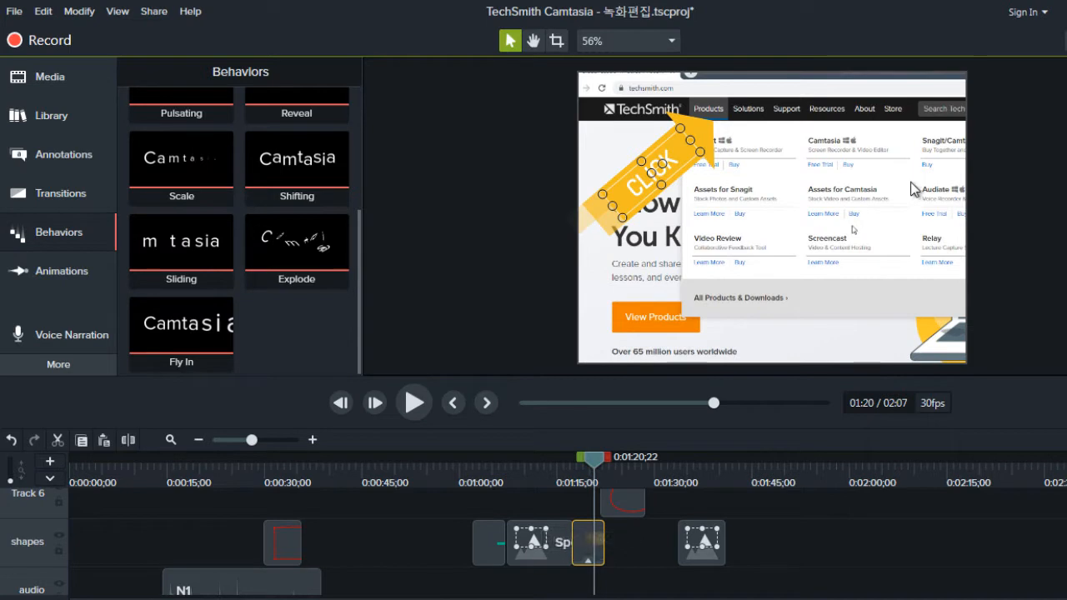
# Step: Preview the CLICK arrow's Fly In behavior from about 1:17 and bring the playhead back to about 1:20
pyautogui.press(',')
pyautogui.press('.')
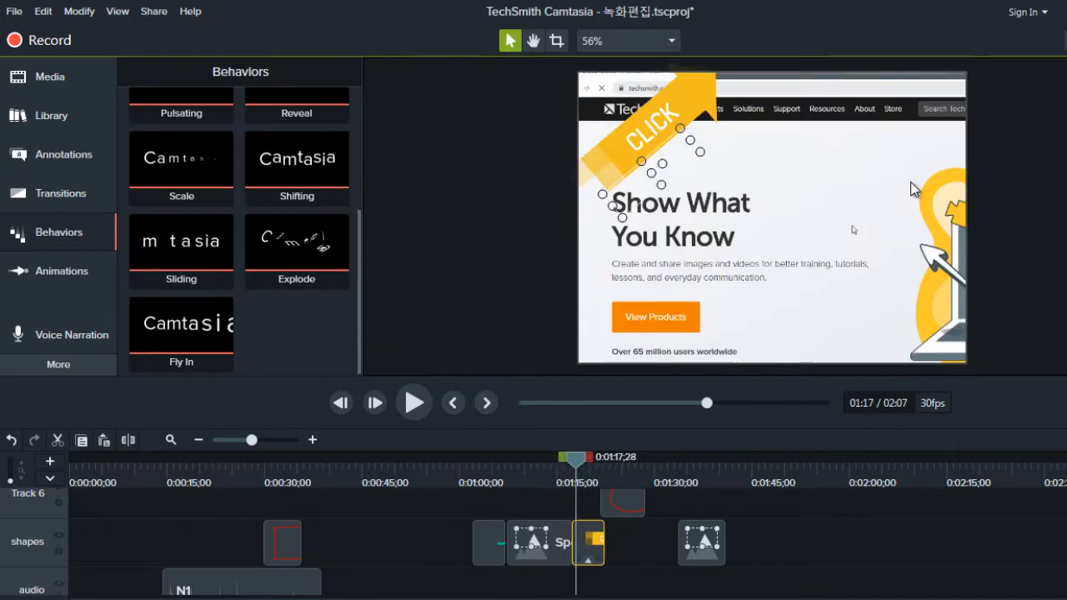
pyautogui.press('.')
pyautogui.press(',')
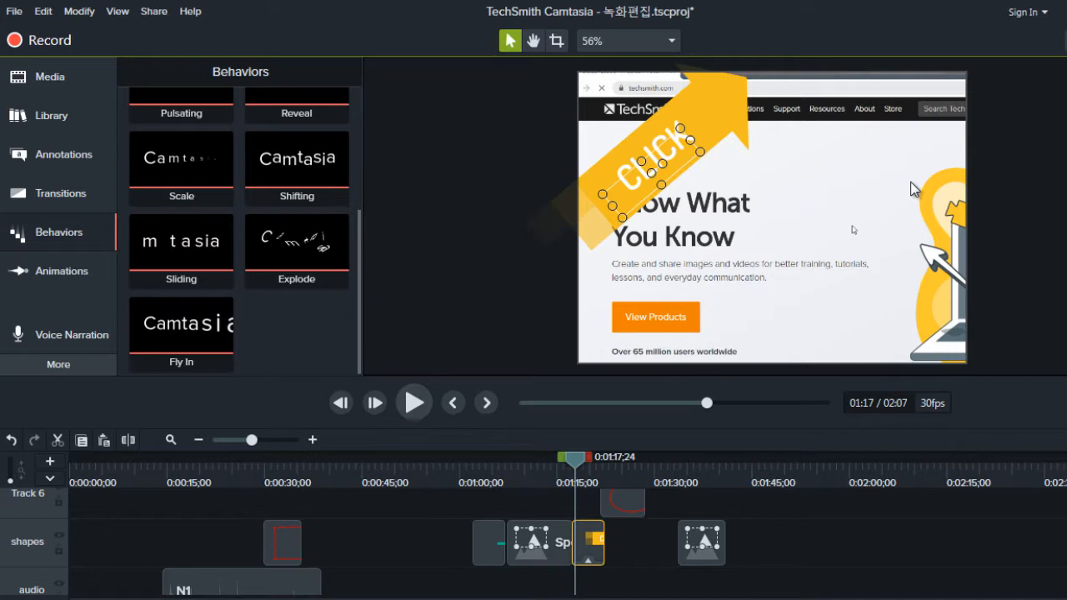
pyautogui.click(415, 403)
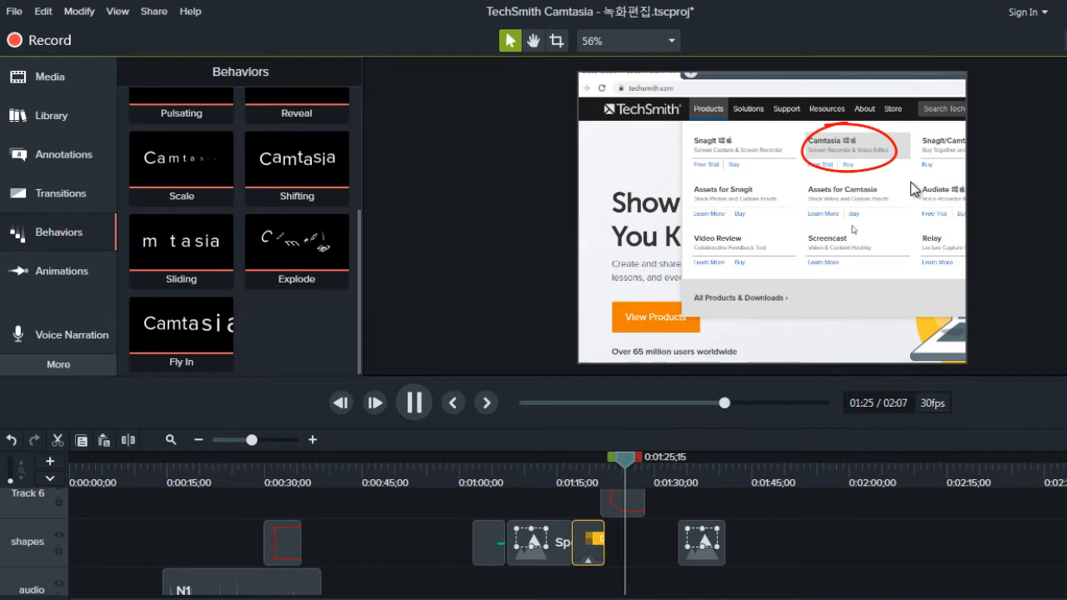
pyautogui.hotkey('ctrl', 'alt', 'space')
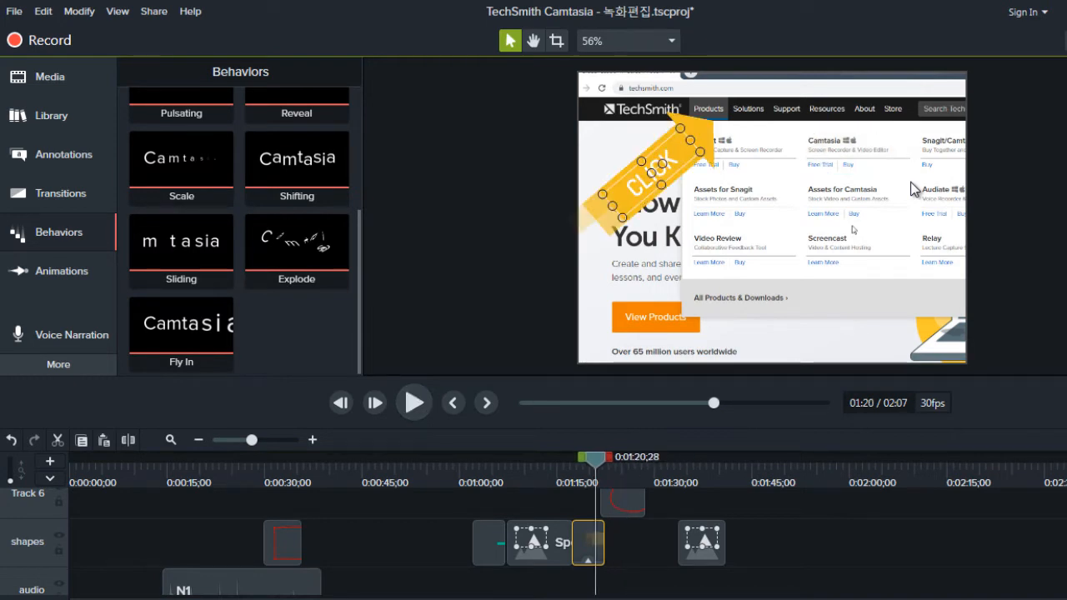
# Step: Apply the Pop Up behavior to the CLICK arrow callout on the shapes track in place of Fly In
pyautogui.click(181, 163)
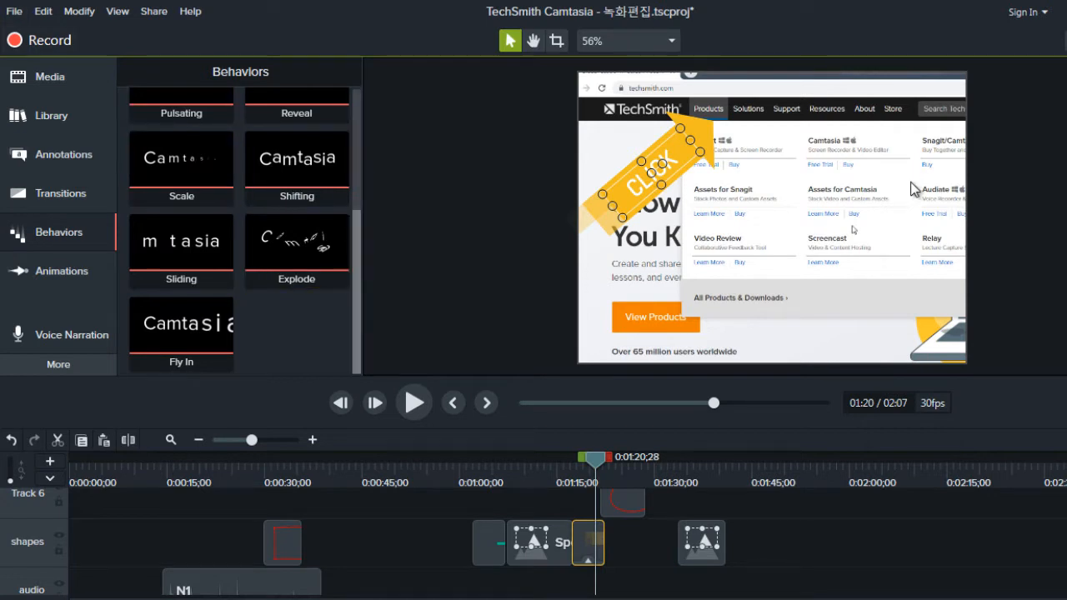
pyautogui.scroll(3, 242, 217)
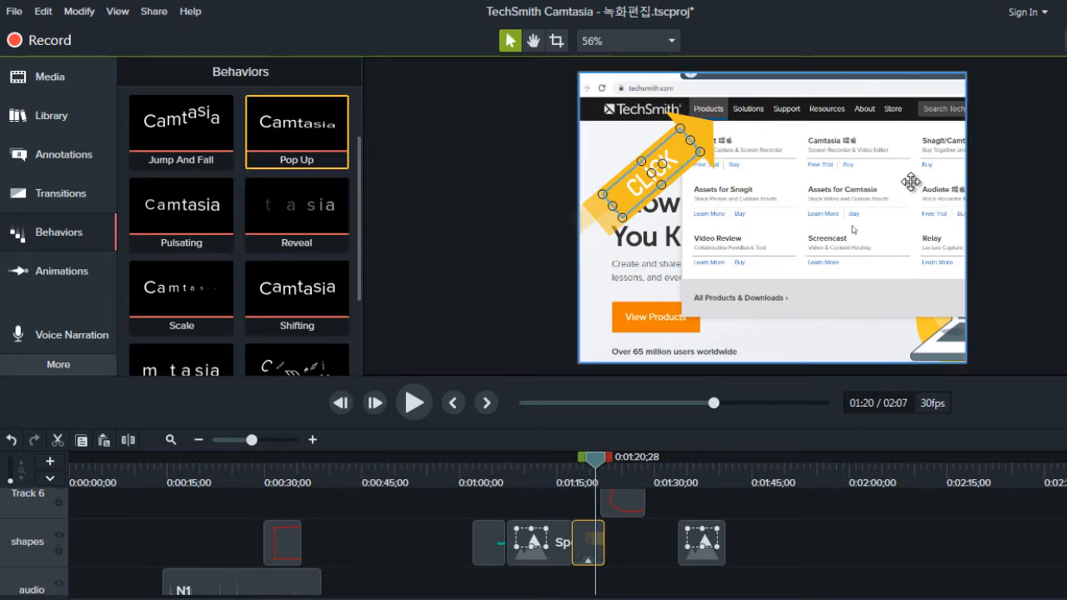
pyautogui.moveTo(297, 143); pyautogui.dragTo(588, 540)
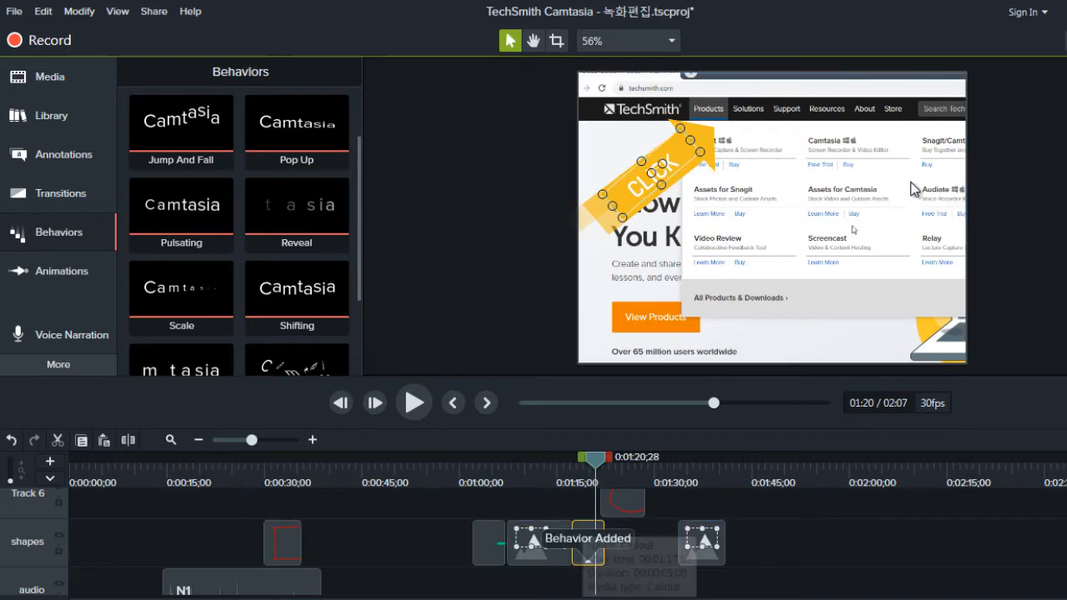
# Step: Preview the CLICK arrow's Pop Up behavior from about 1:17 to 1:25
pyautogui.moveTo(595, 460); pyautogui.dragTo(573, 460)
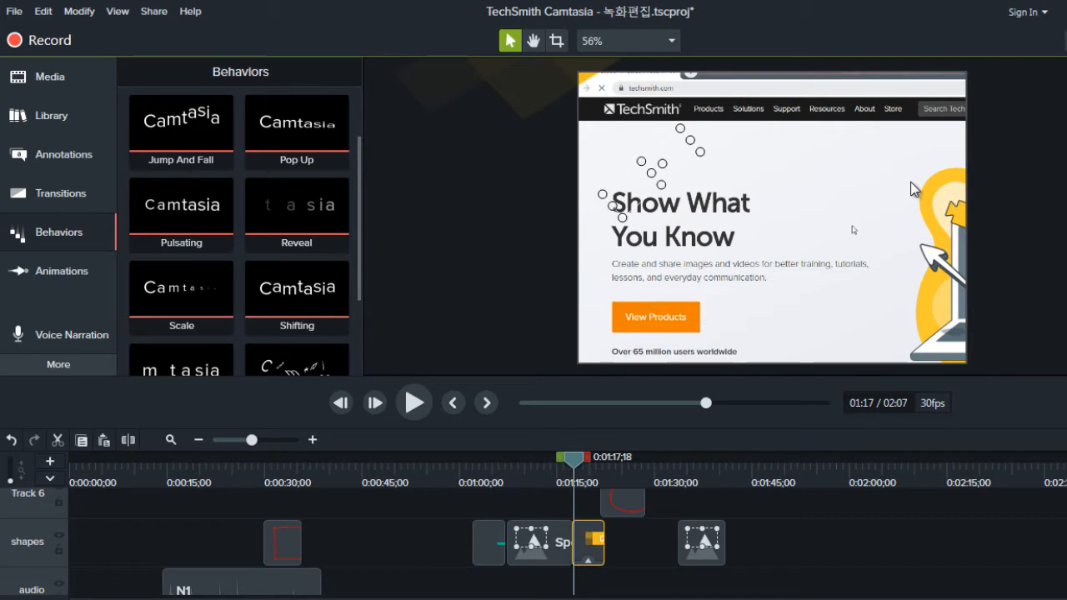
pyautogui.moveTo(574, 460)
pyautogui.mouseDown()
pyautogui.moveTo(608, 460)
pyautogui.moveTo(570, 460)
pyautogui.mouseUp()
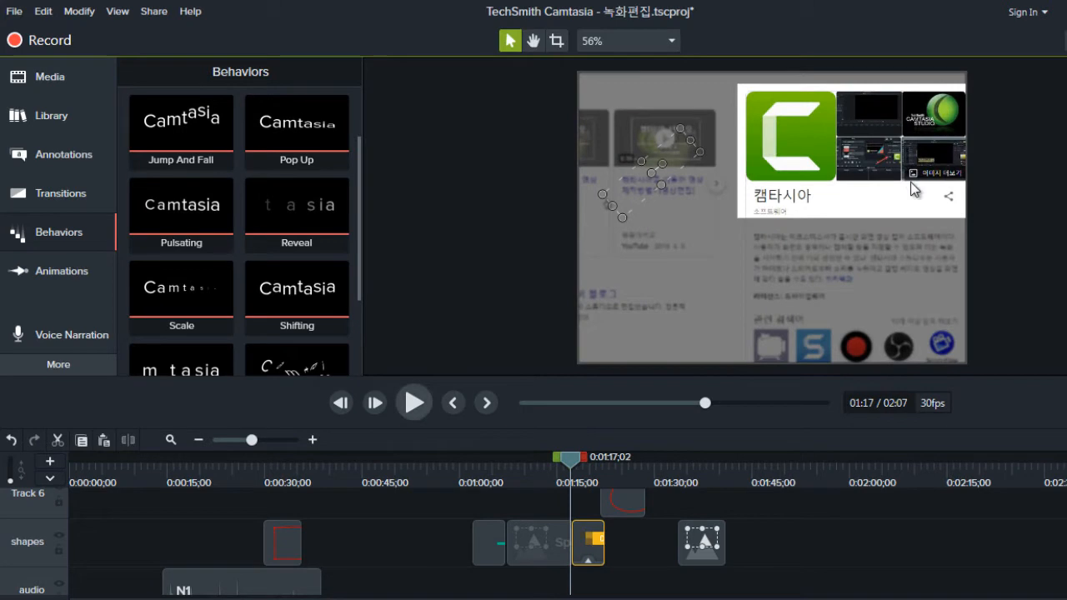
pyautogui.press('space')
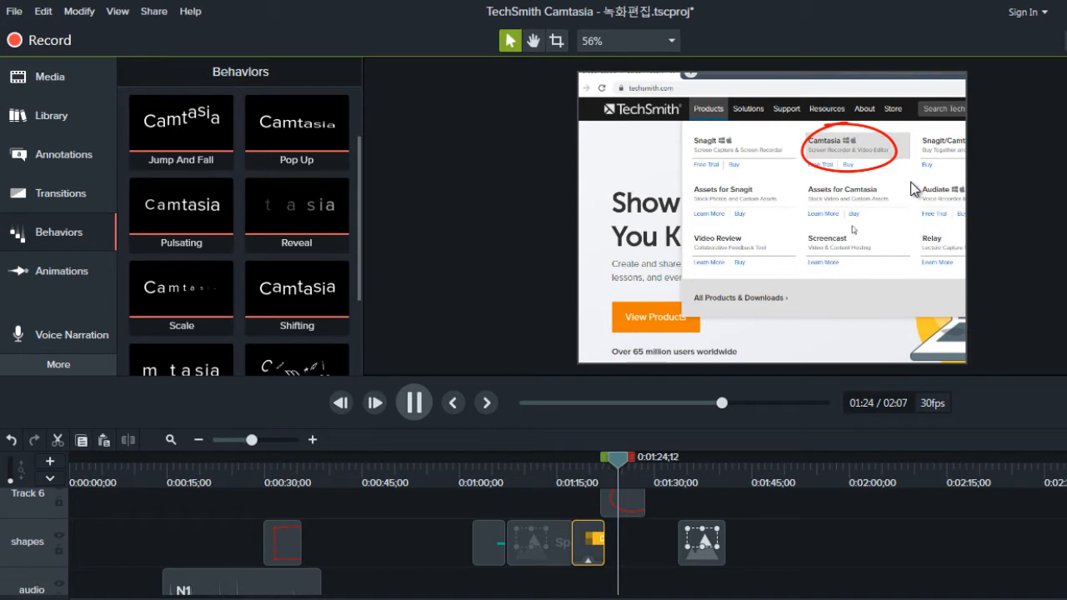
pyautogui.press('space')
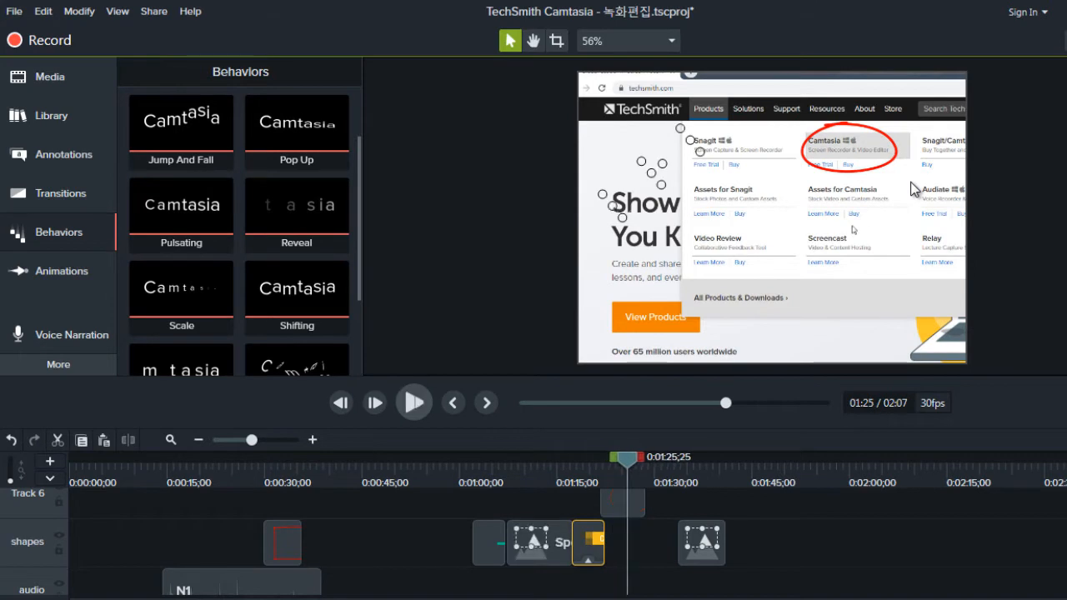
# Step: Move the CLICK HERE callout from the title track to the shapes track, starting at about 1:47
pyautogui.press('.')
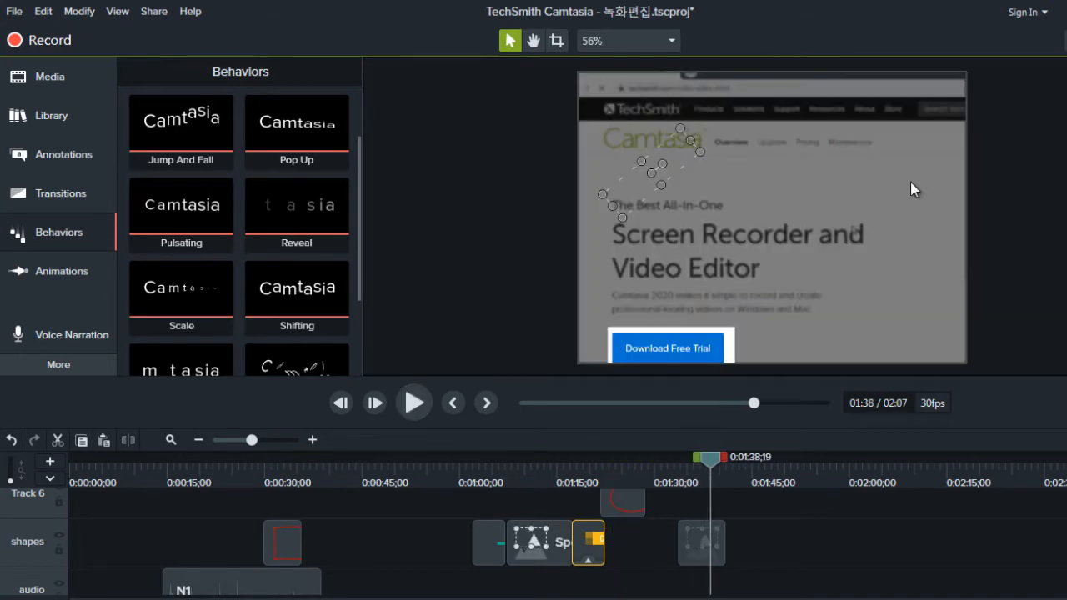
pyautogui.hotkey('ctrl', '.')
pyautogui.hotkey('ctrl', '.')
pyautogui.hotkey('ctrl', '.')
pyautogui.hotkey('ctrl', '.')
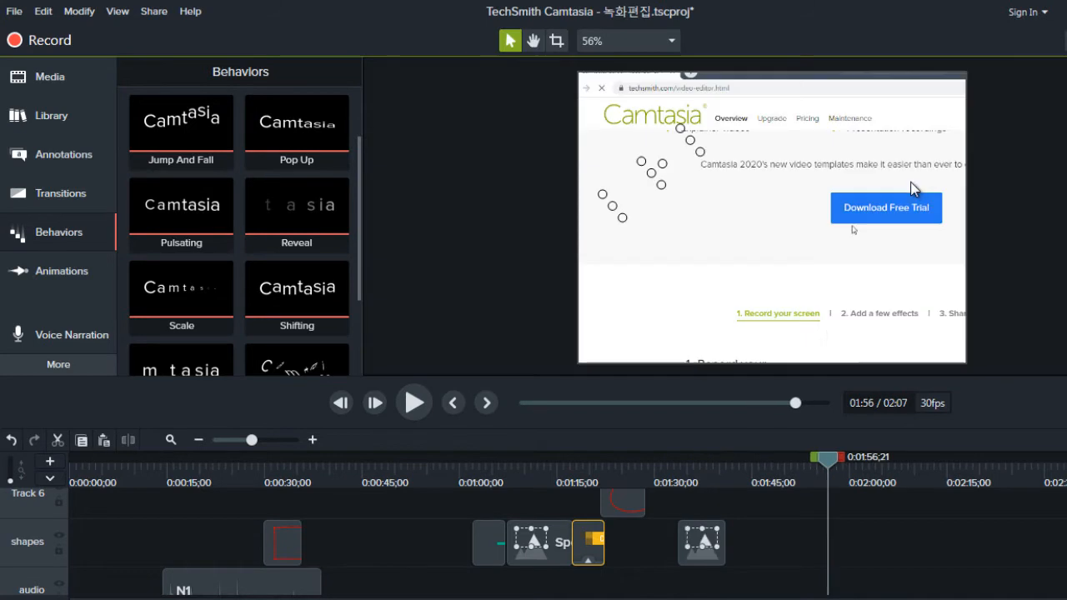
pyautogui.hotkey('ctrl', '.')
pyautogui.hotkey('ctrl', '.')
pyautogui.hotkey('ctrl', '.')
pyautogui.hotkey('ctrl', '.')
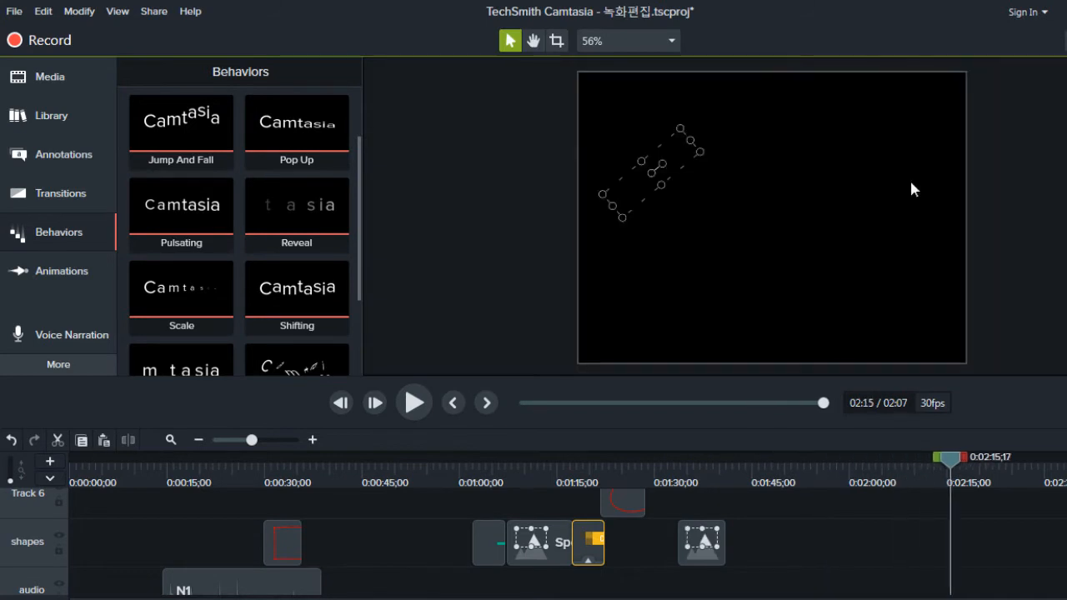
pyautogui.hotkey('ctrl', ',')
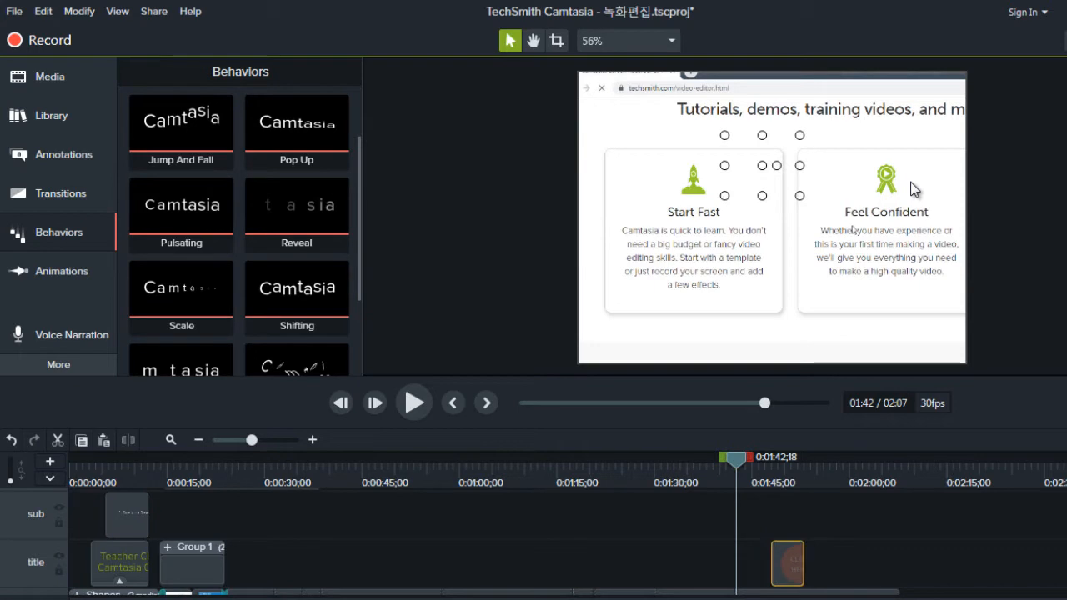
pyautogui.scroll(-3, 417, 542)
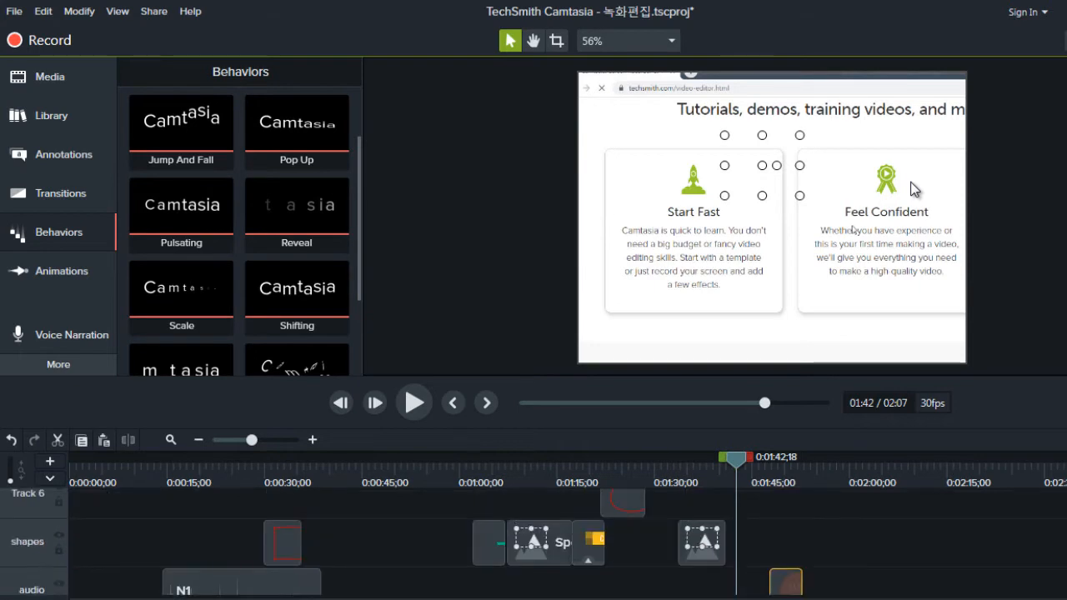
pyautogui.moveTo(786, 582); pyautogui.dragTo(787, 543)
# Step: Park the playhead at about 1:49 and apply the Pop Up behavior to the CLICK HERE callout
pyautogui.moveTo(736, 460); pyautogui.dragTo(779, 460)
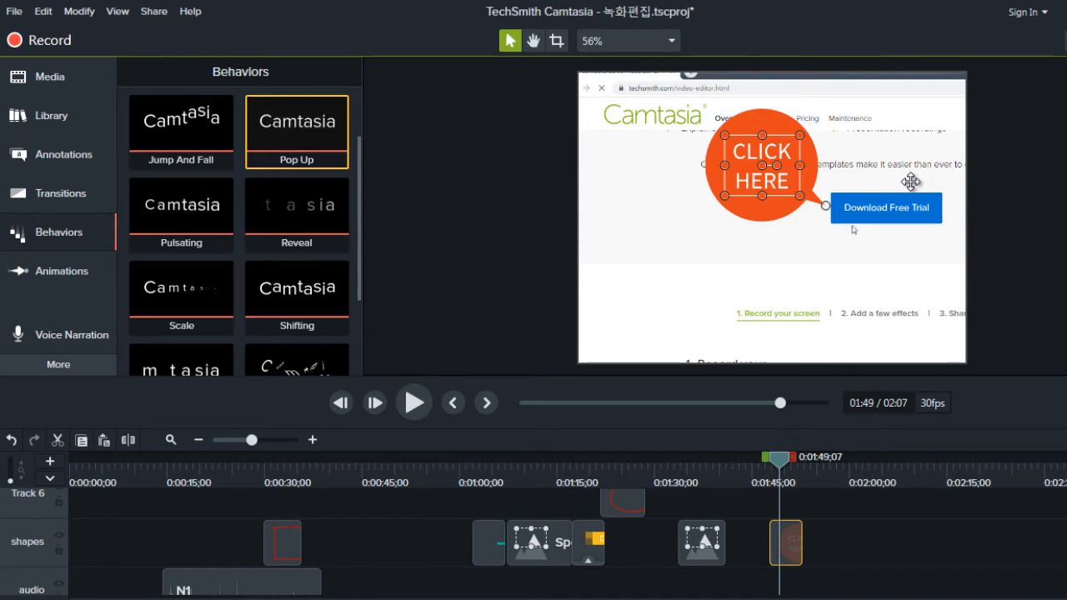
pyautogui.moveTo(297, 132); pyautogui.dragTo(787, 543)
pyautogui.moveTo(915, 190); pyautogui.dragTo(915, 190)
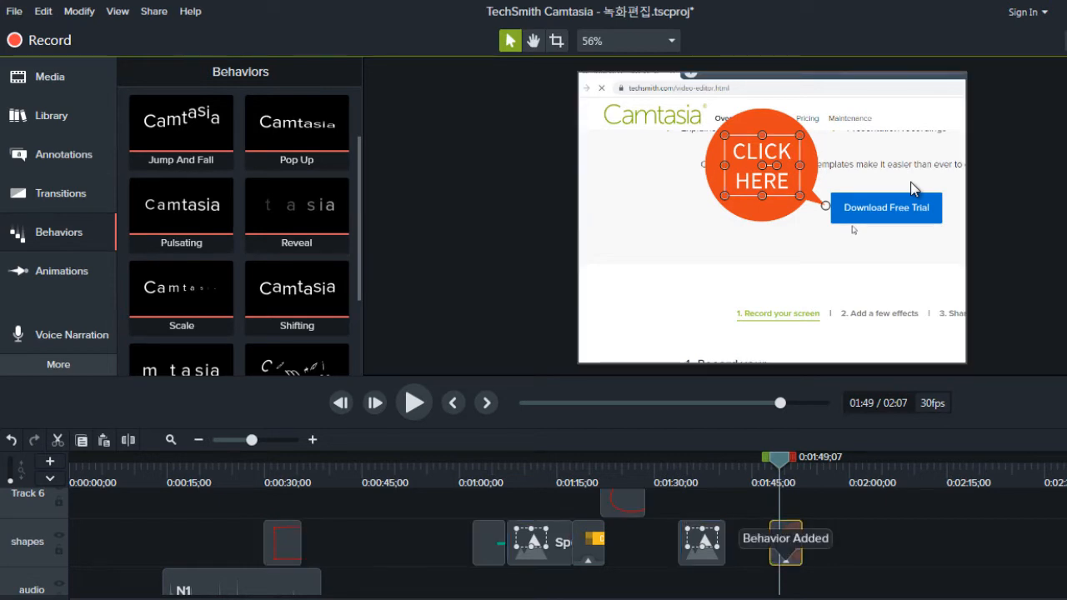
# Step: Preview the CLICK HERE callout's Pop Up behavior from about 1:47 to 1:54
pyautogui.hotkey('ctrl', ',')
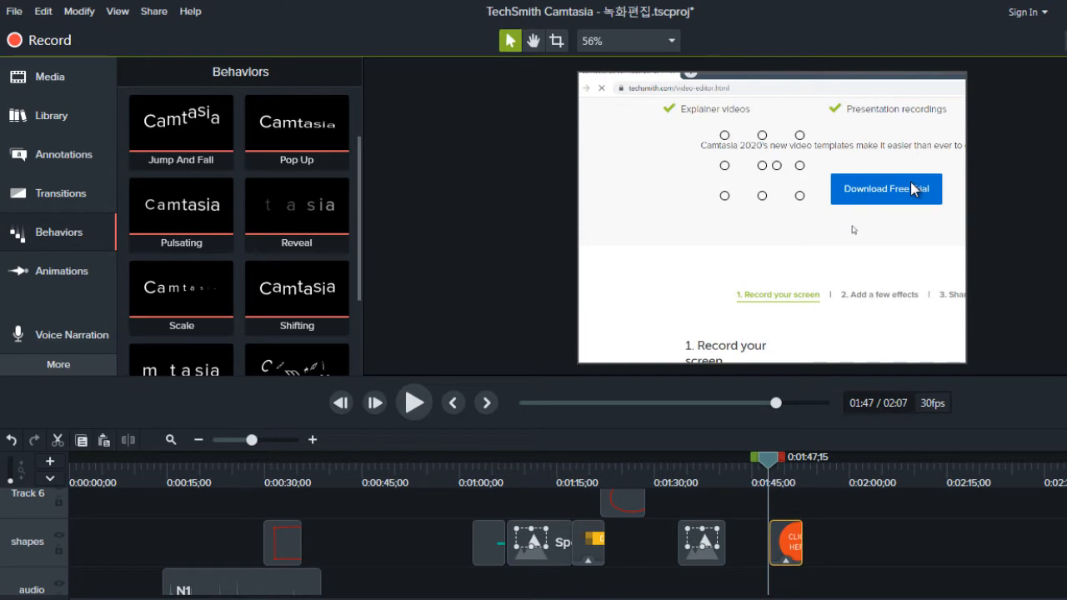
pyautogui.press('space')
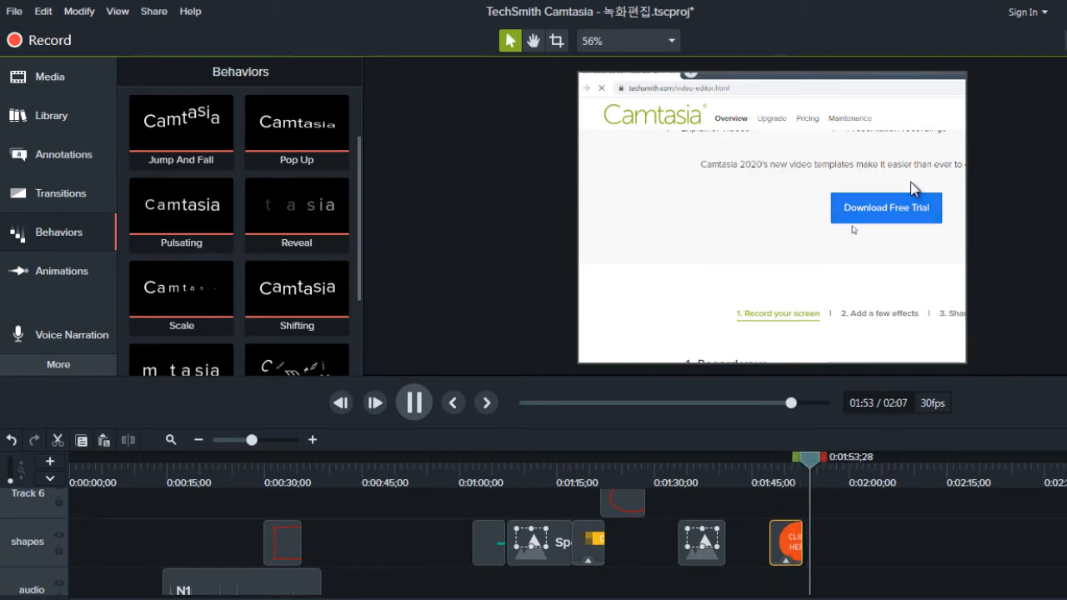
pyautogui.press('space')
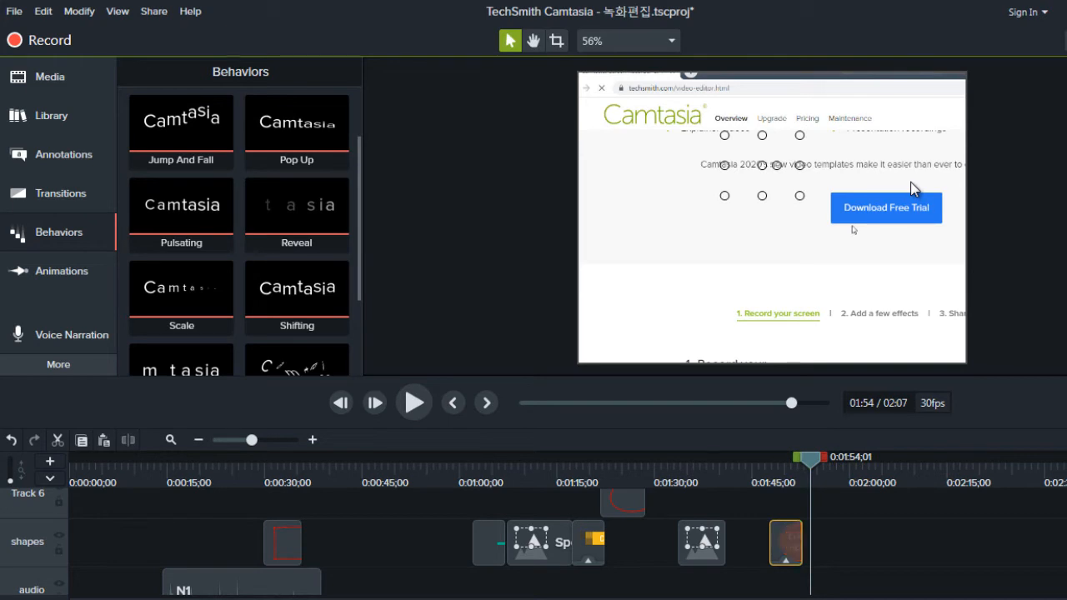
# Step: Extend the CLICK HERE callout's end to about 1:54 for a duration of 6;08, and replay it from about 1:48
pyautogui.moveTo(802, 544); pyautogui.dragTo(811, 544)
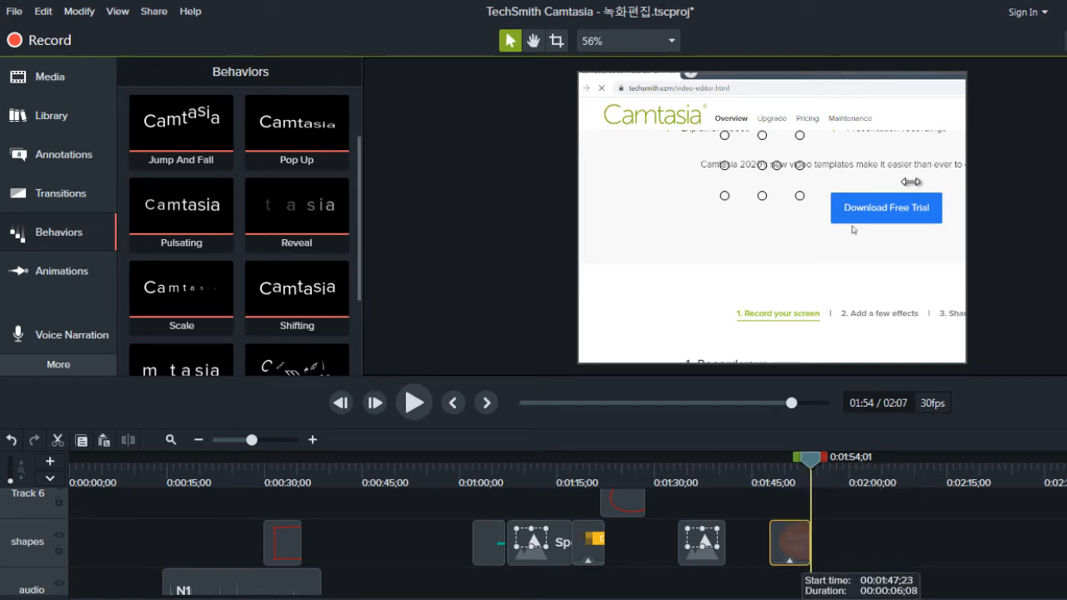
pyautogui.moveTo(810, 460); pyautogui.dragTo(773, 460)
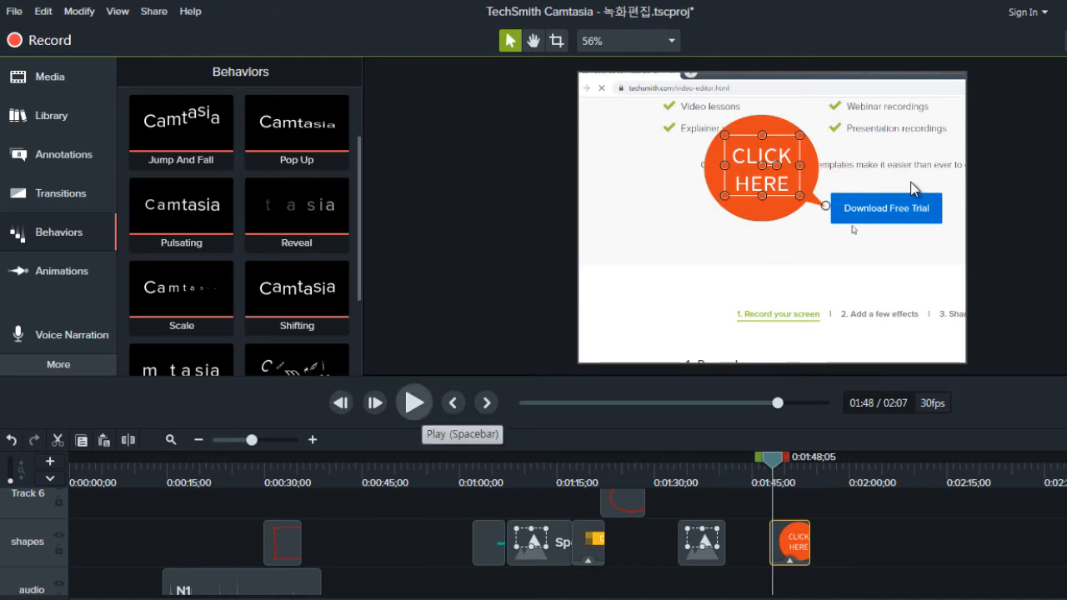
pyautogui.click(415, 403)
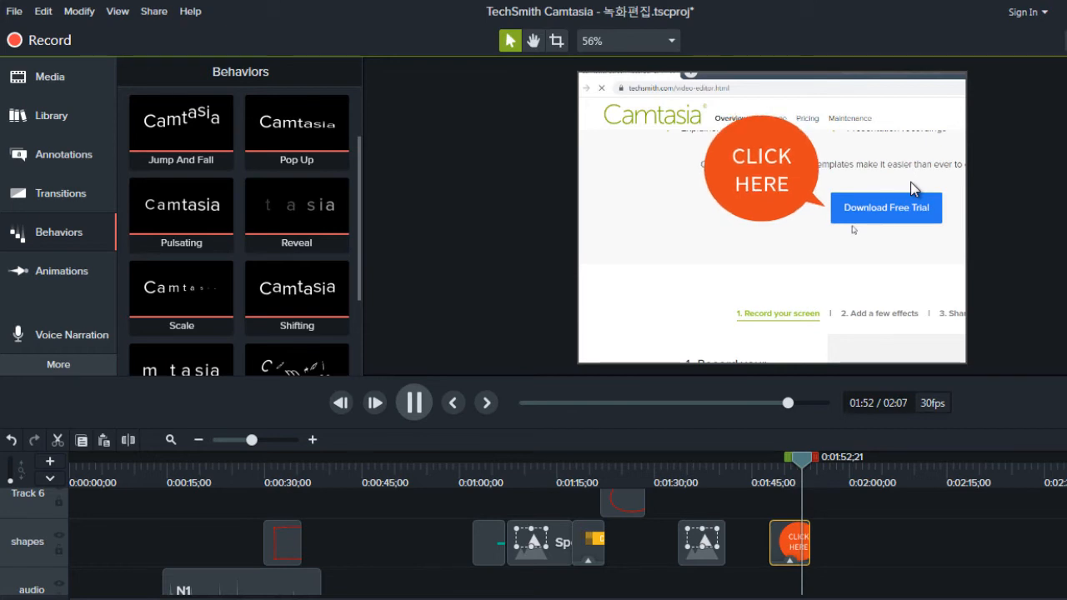
pyautogui.press('space')
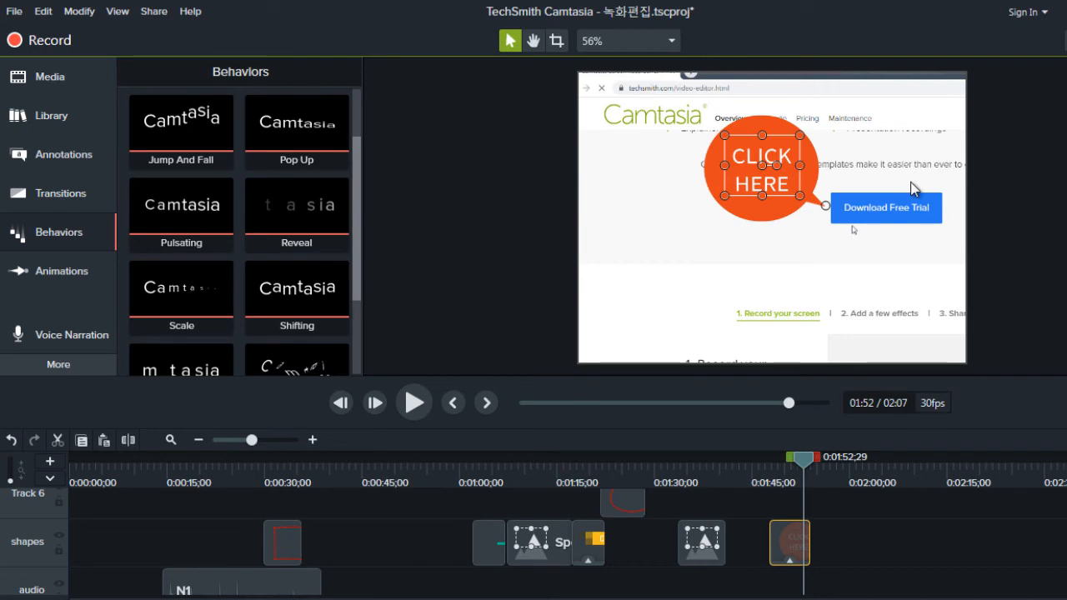
pyautogui.scroll(-3, 240, 233)
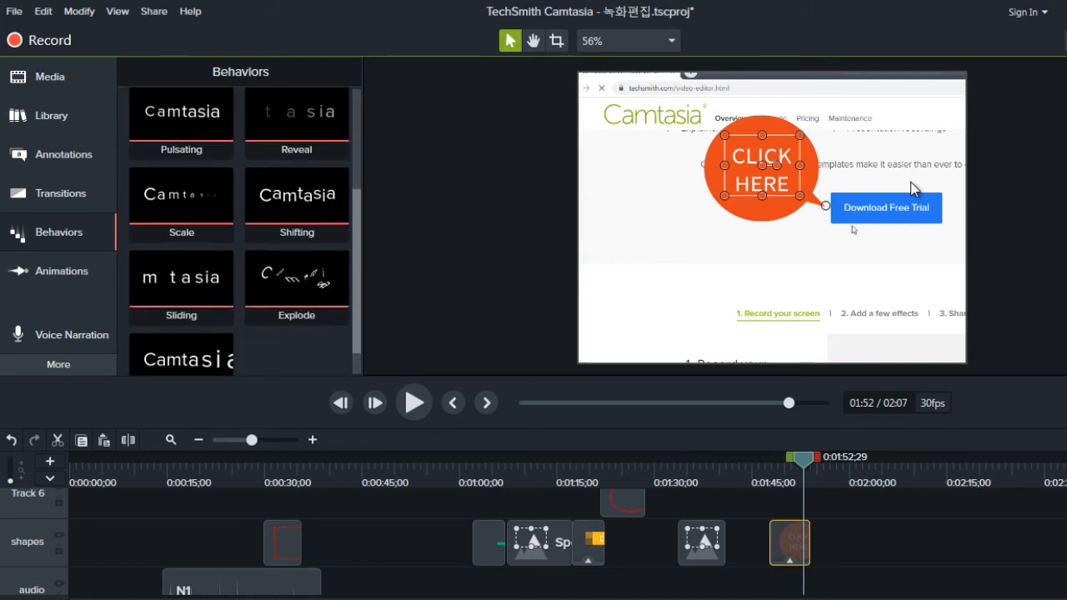
pyautogui.scroll(5, 240, 234)
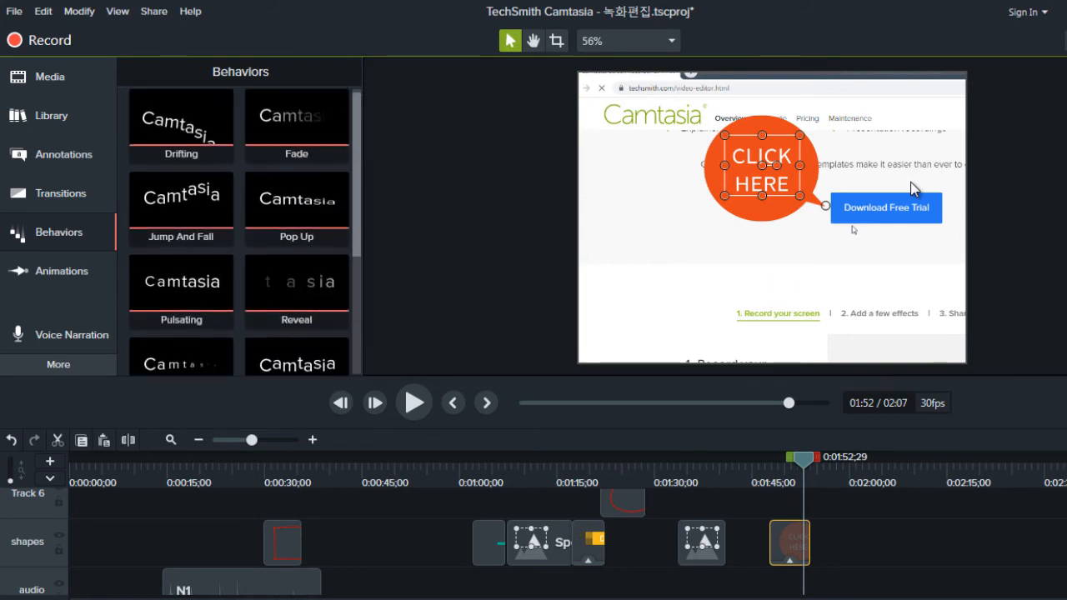